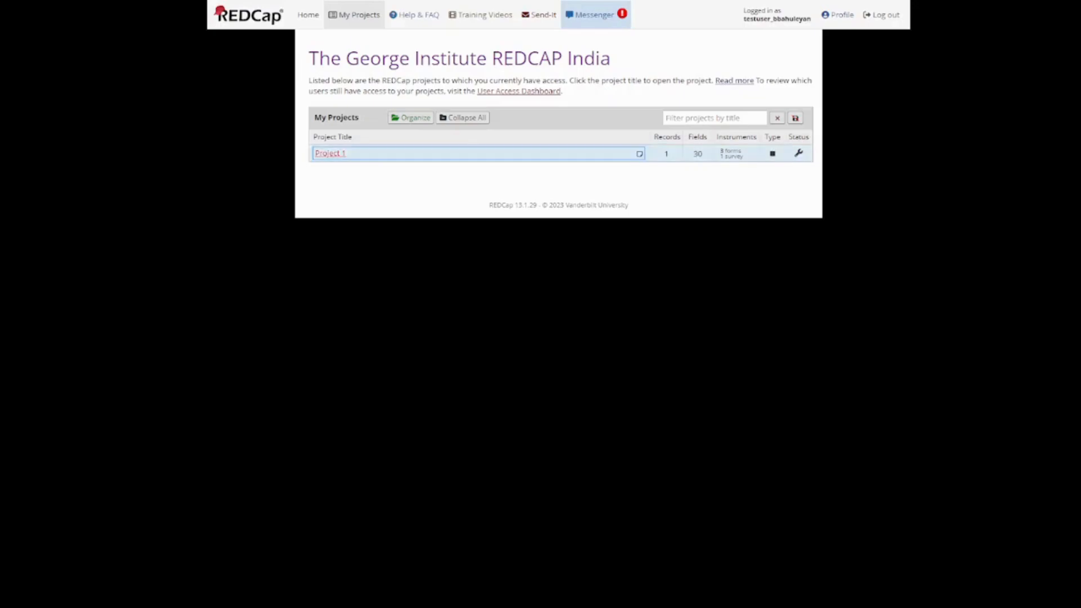
Open Project 1 from the list of projects
click(330, 153)
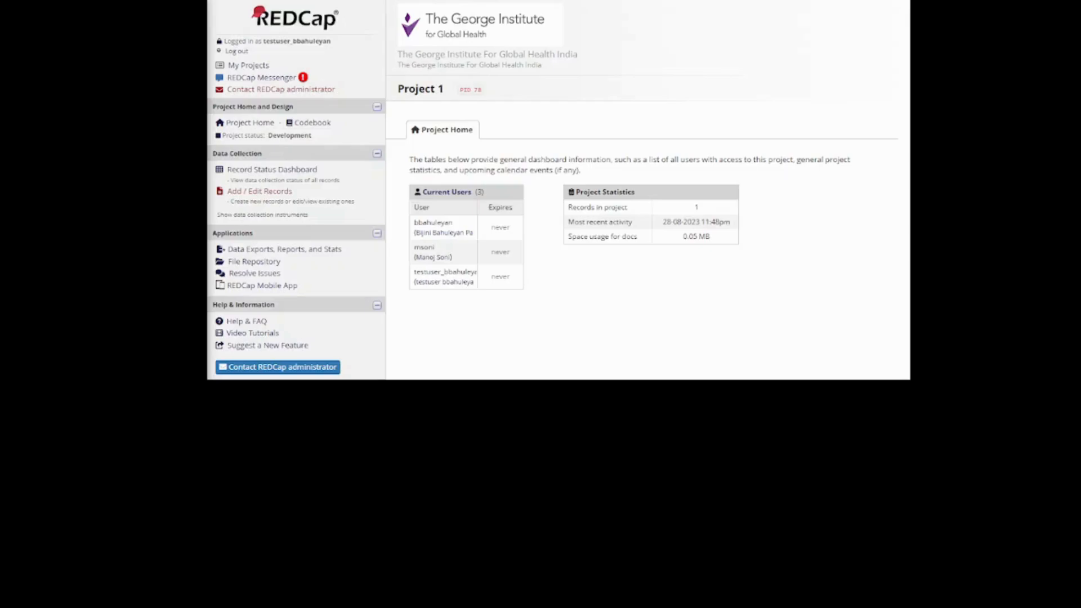
Look over the project's links for projects, administrator contact, data exports, the file repository and data collection
click(248, 66)
key(Tab)
click(281, 90)
click(284, 249)
click(254, 262)
key(Tab)
key(shift+Tab)
key(shift+Tab)
key(Tab)
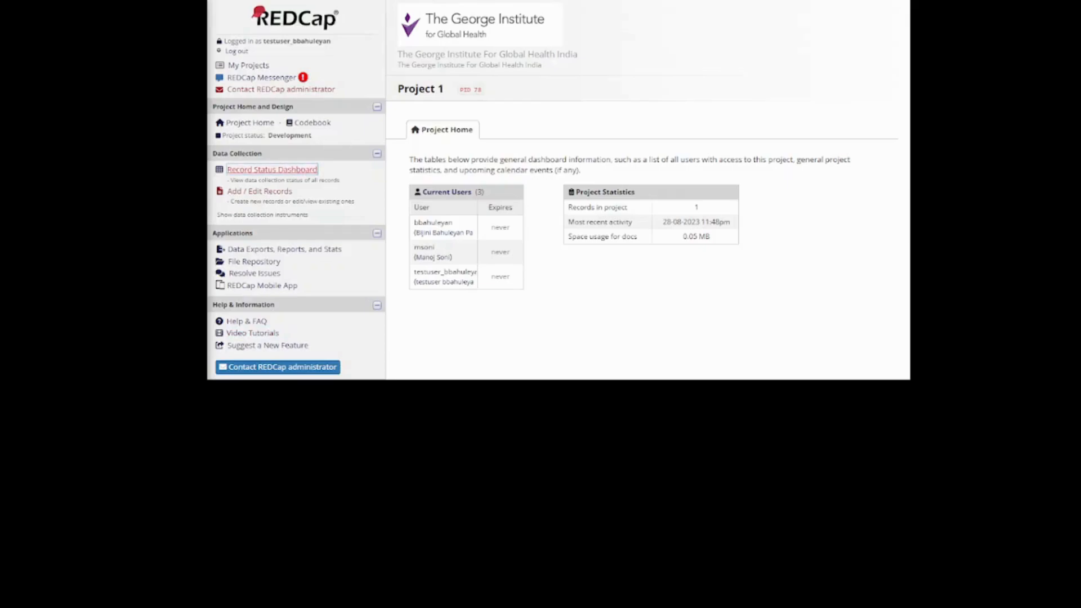
Open the Screening form of record 1 through the Record Status Dashboard
click(272, 169)
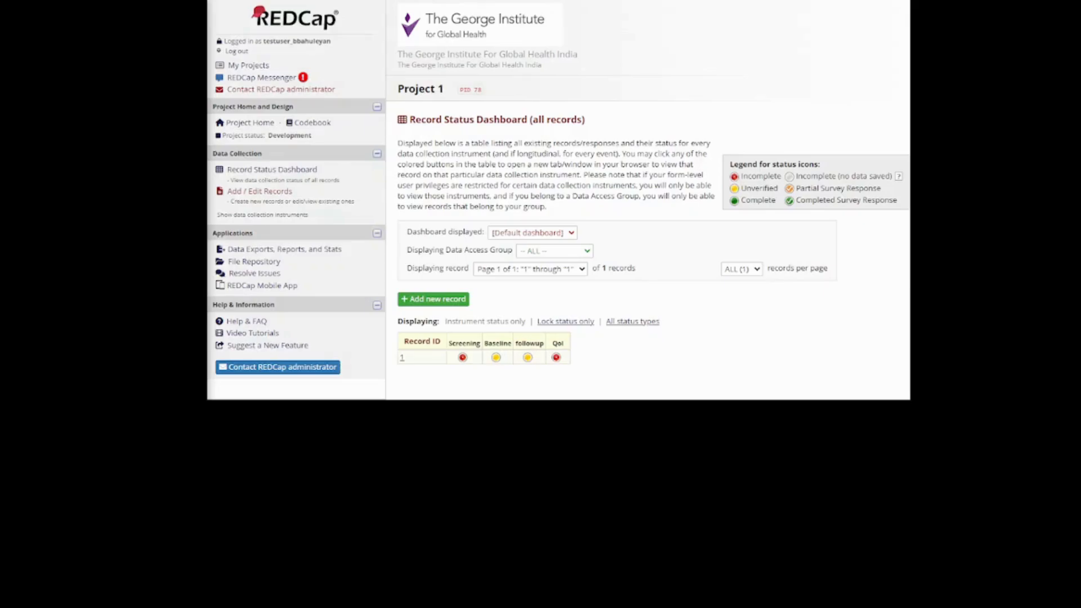
click(462, 358)
click(462, 357)
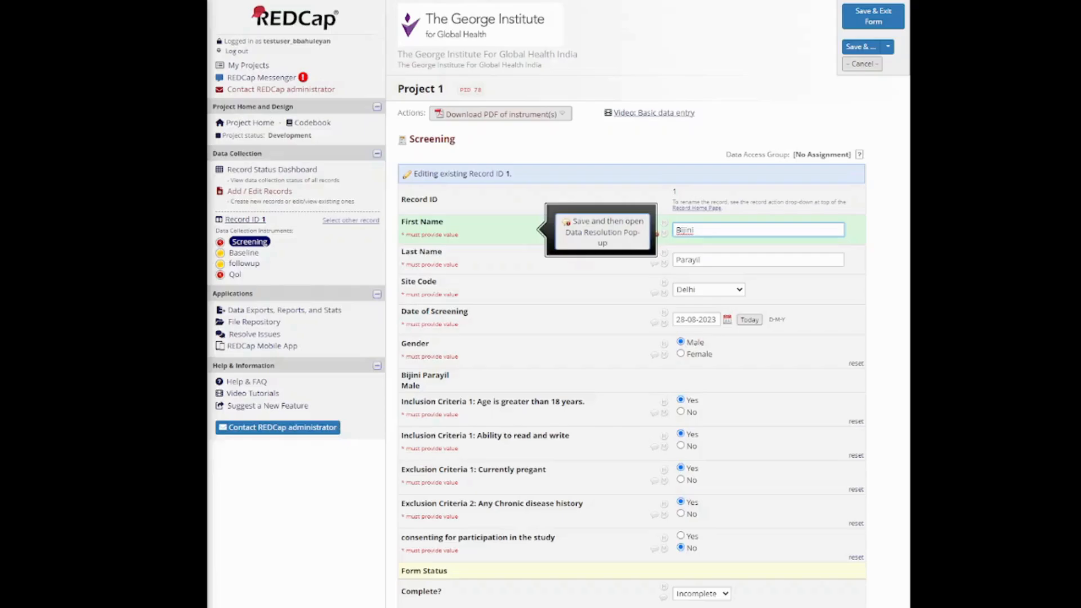
Open the data query on the First Name field and enter the comment "Cross checked with the source data. Entered value is correct."
click(658, 233)
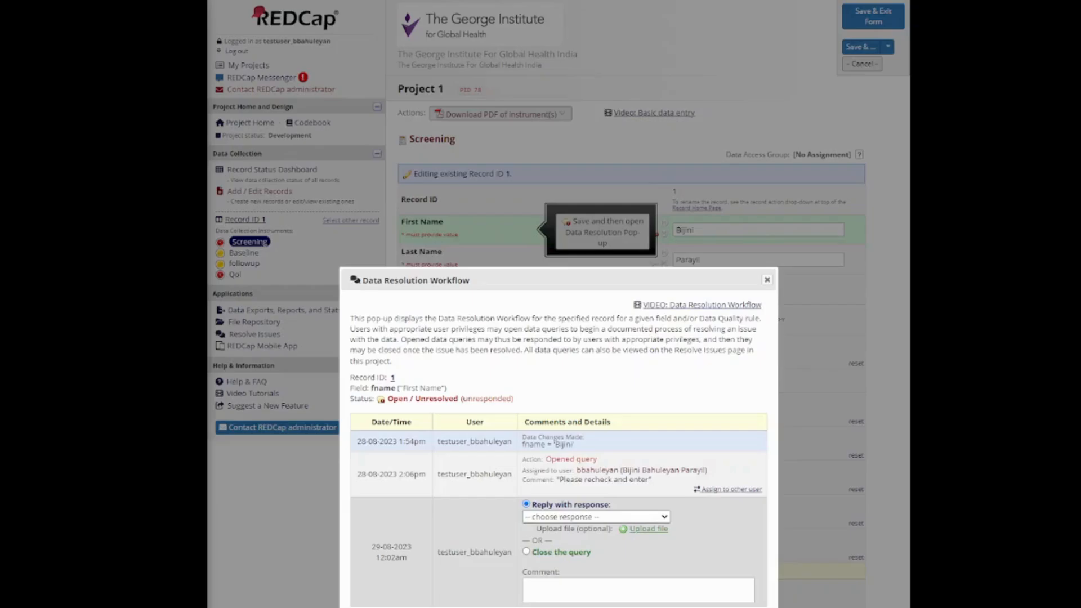
click(585, 589)
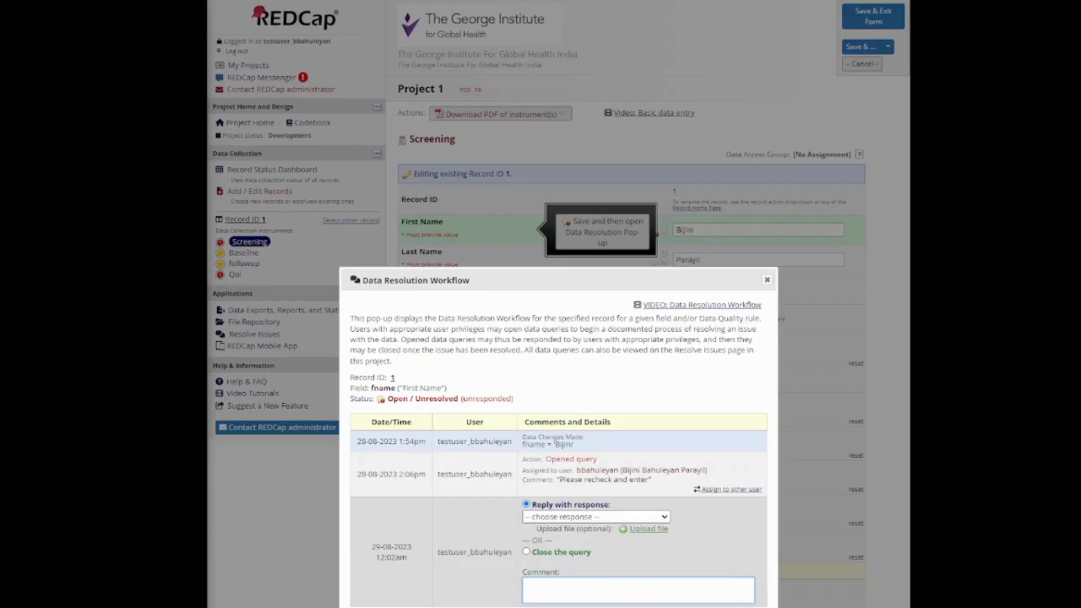
text(Co)
key(BackSpace)
text(Crosse checked wit hthe)
key(BackSpace)
key(BackSpace)
key(BackSpace)
key(BackSpace)
key(BackSpace)
text(h the source data. Entered value is correct.)
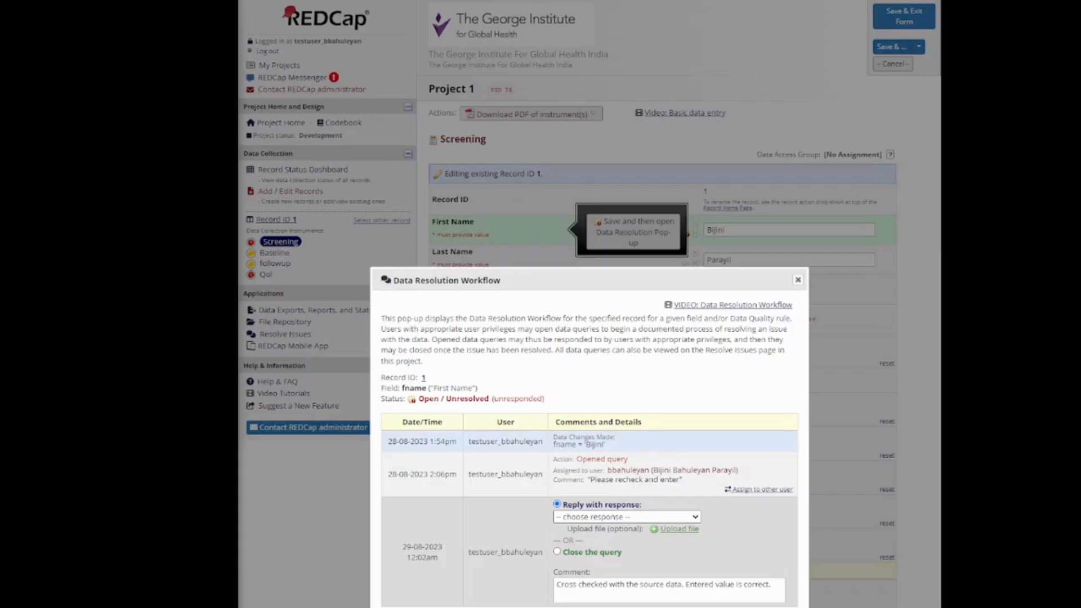
Set the response of the First Name query to Other and submit the reply
scroll(588, 304, down, 3)
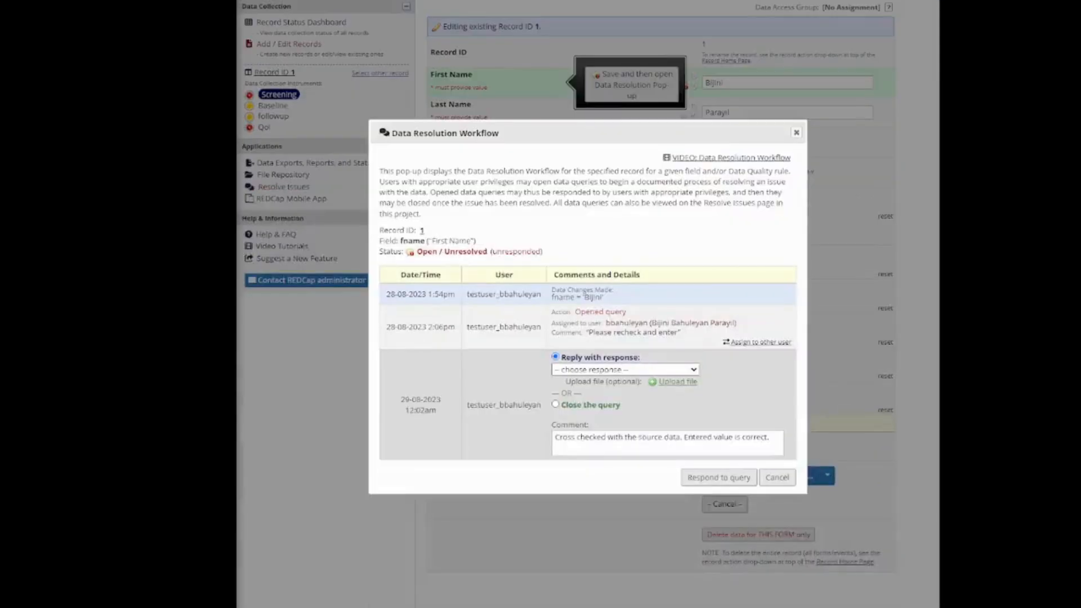
click(719, 477)
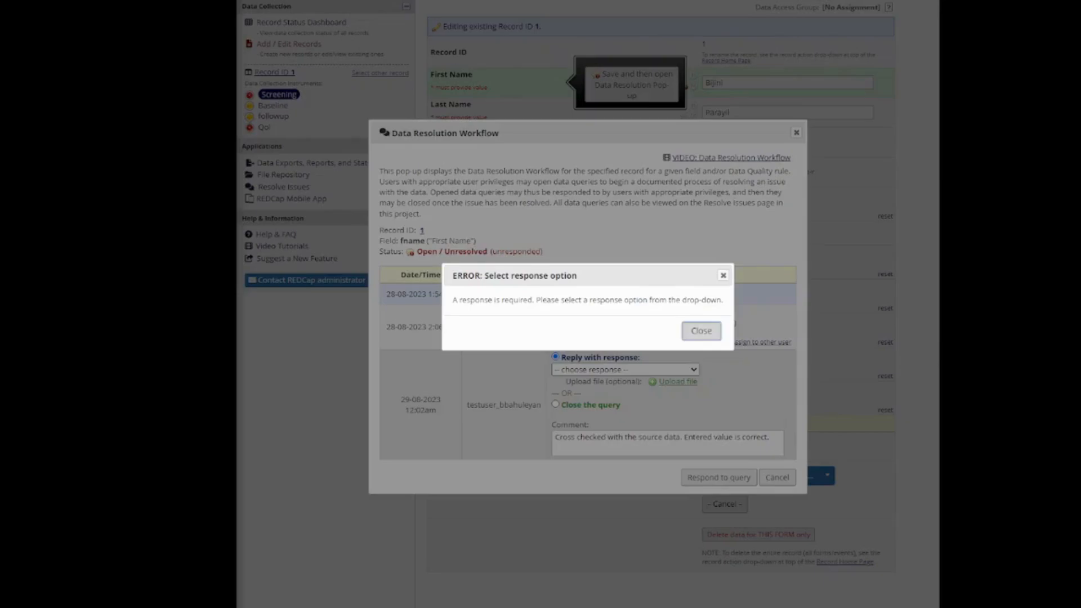
click(701, 331)
click(625, 370)
key(Down)
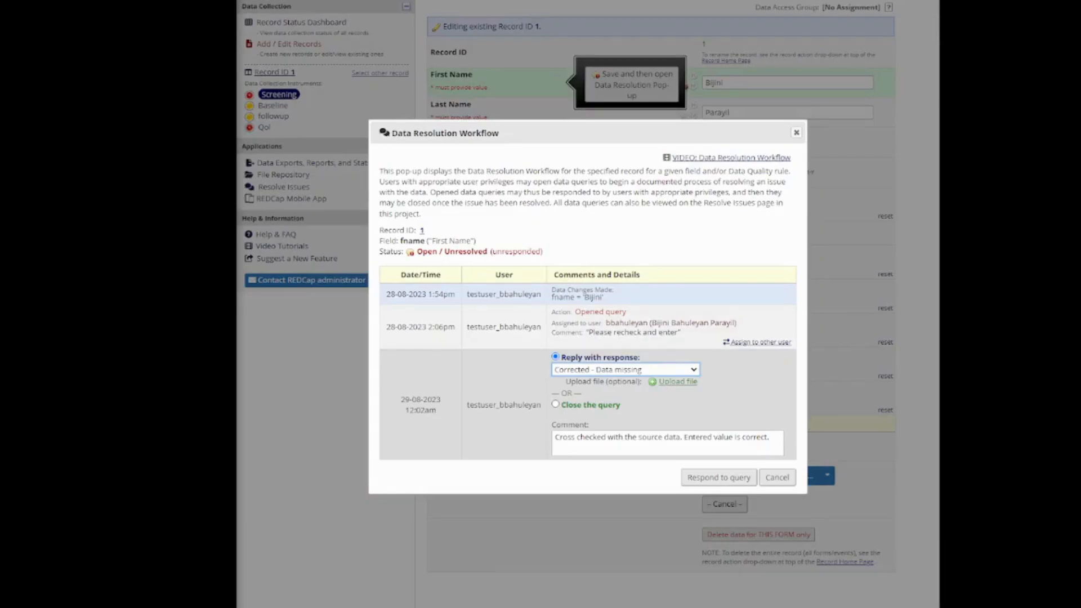
key(Down)
key(Down)
key(Down)
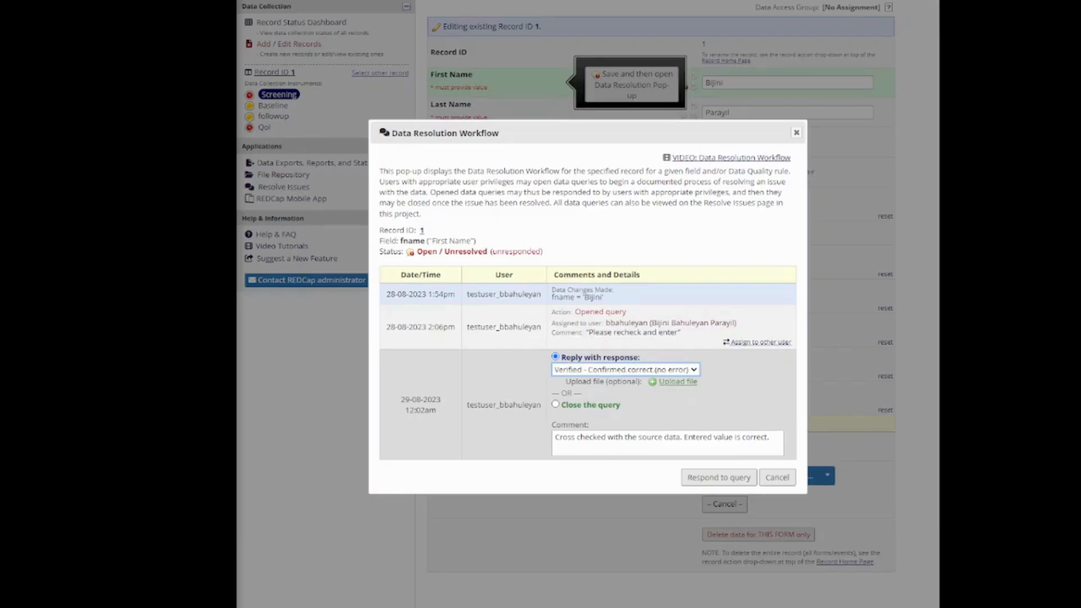
key(Down)
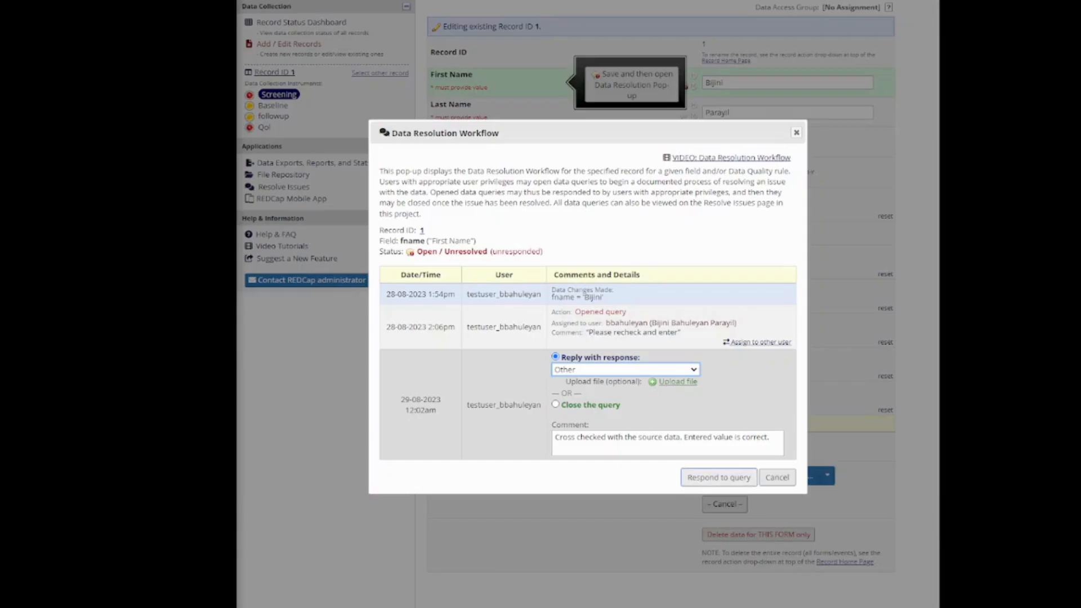
click(718, 477)
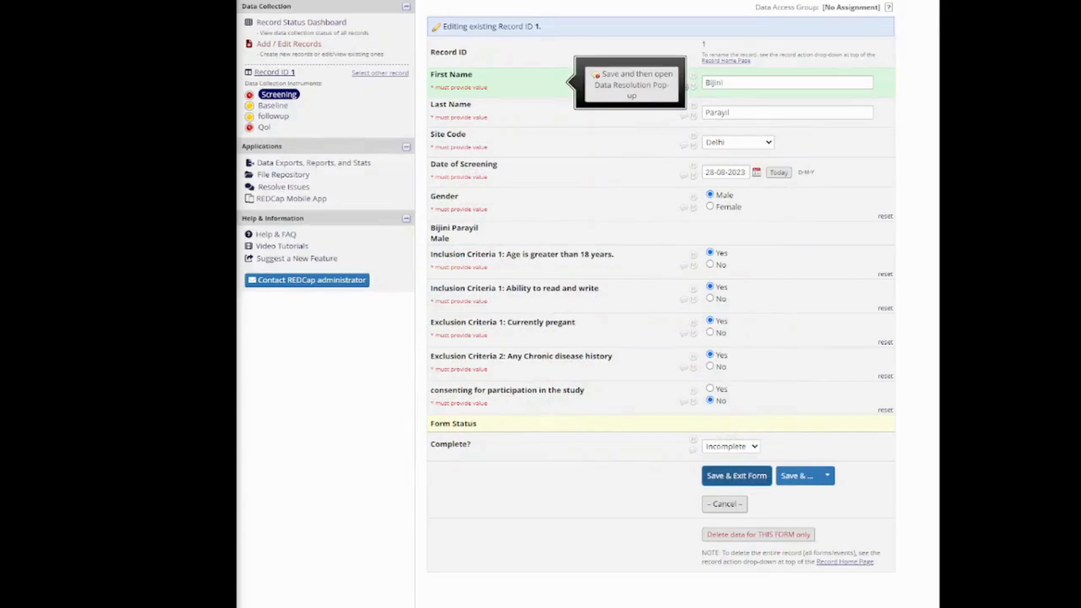
Leave record 1, add a new record to the project and open its Screening form
click(827, 475)
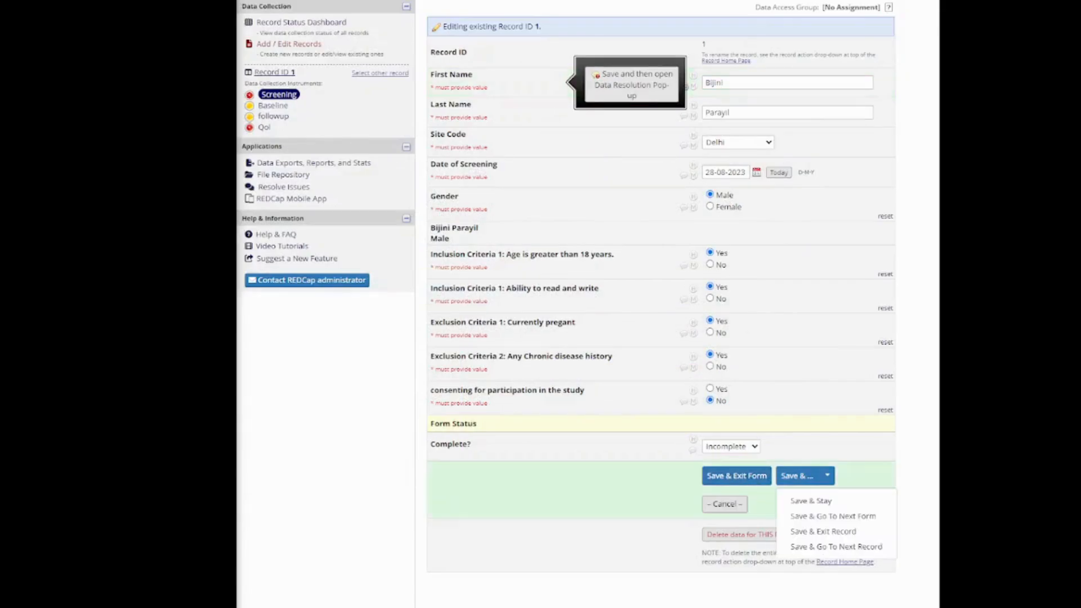
click(301, 22)
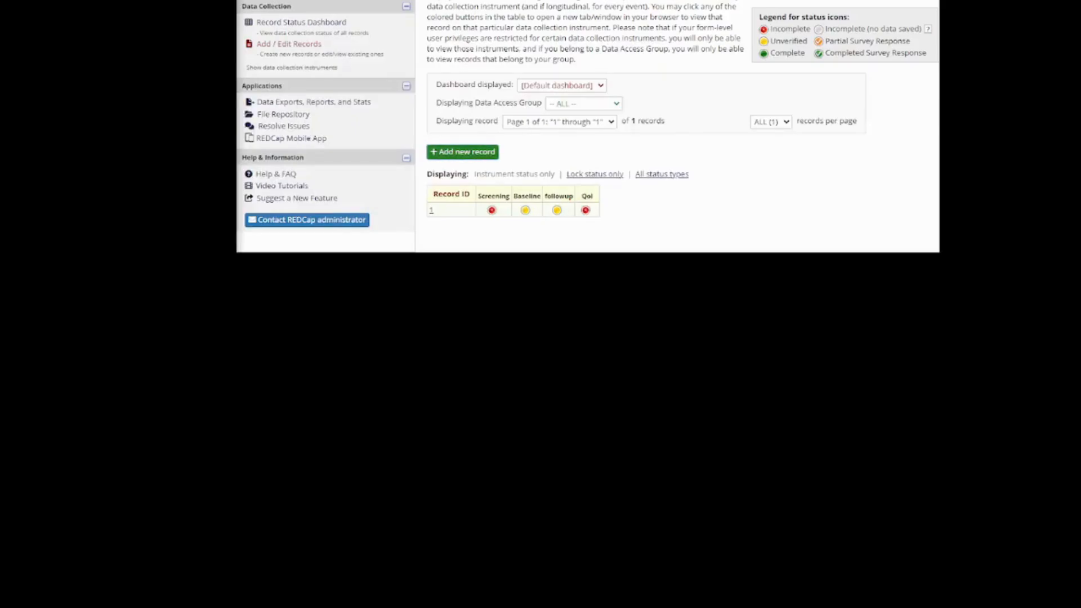
click(289, 44)
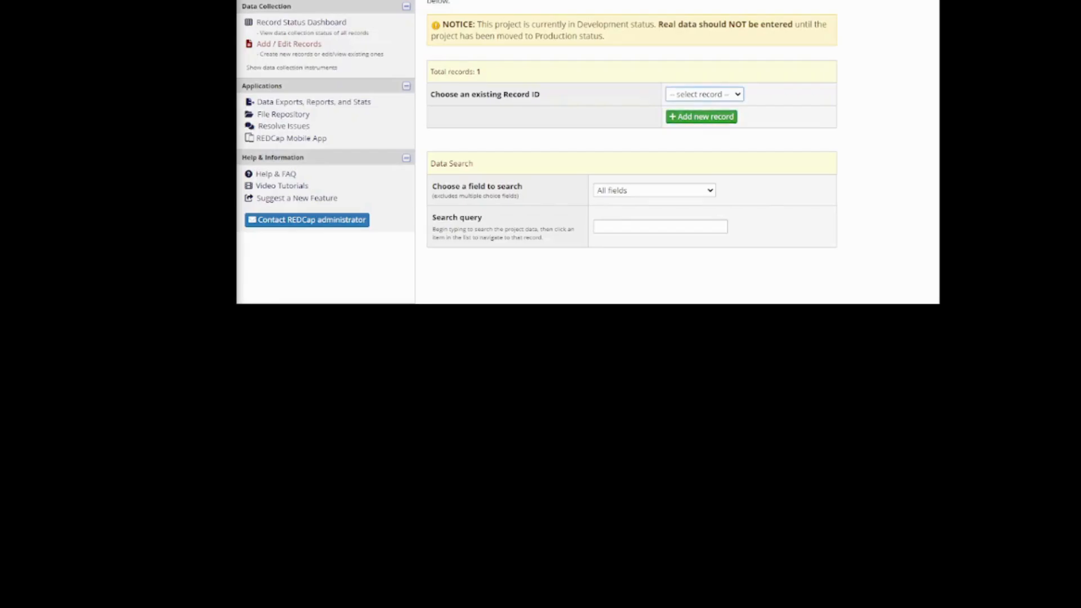
click(698, 117)
key(Tab)
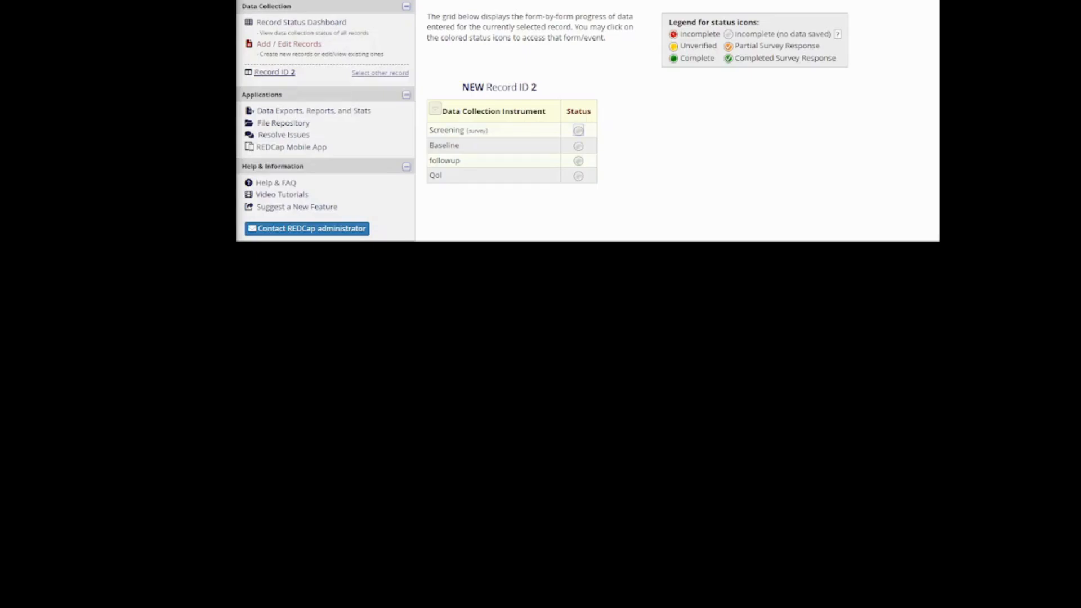
click(578, 130)
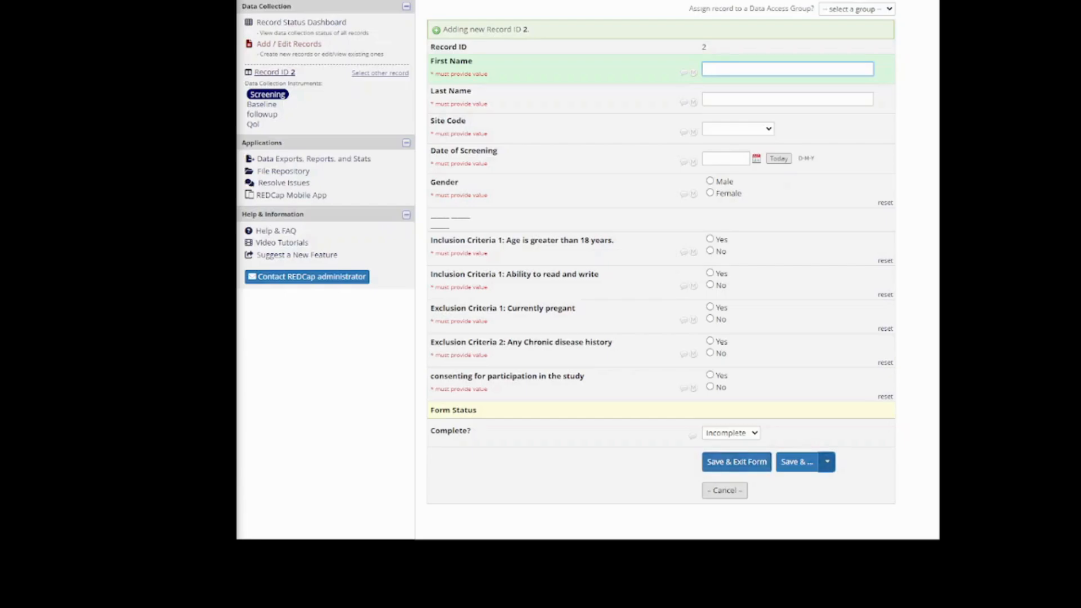
Fill in first name TEst, last name test, site Delhi, screening date 29-08-2023, gender Male and Yes for age greater than 18
click(827, 462)
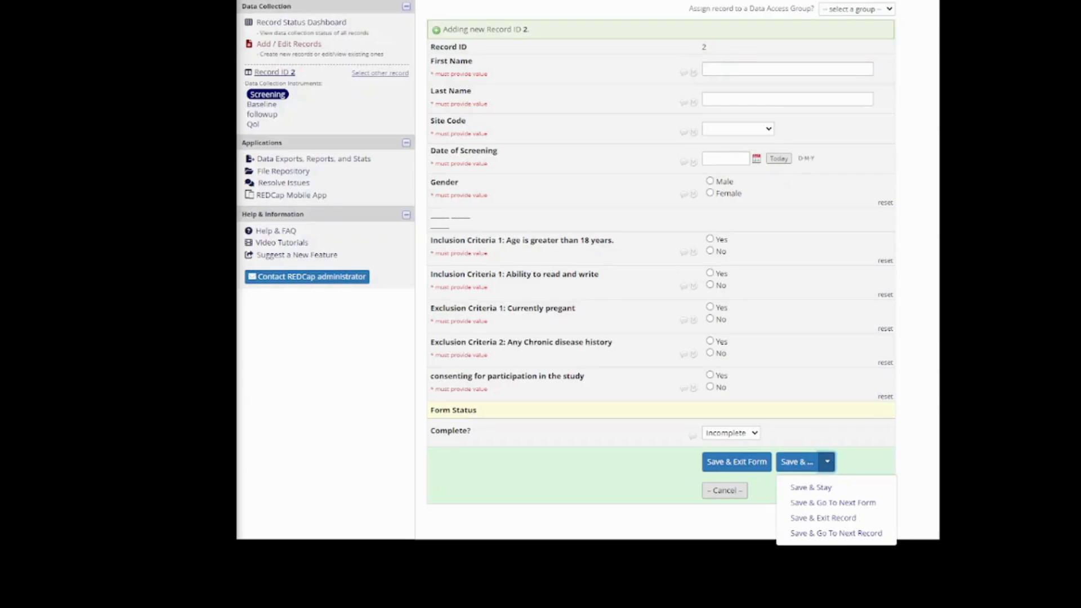
click(788, 69)
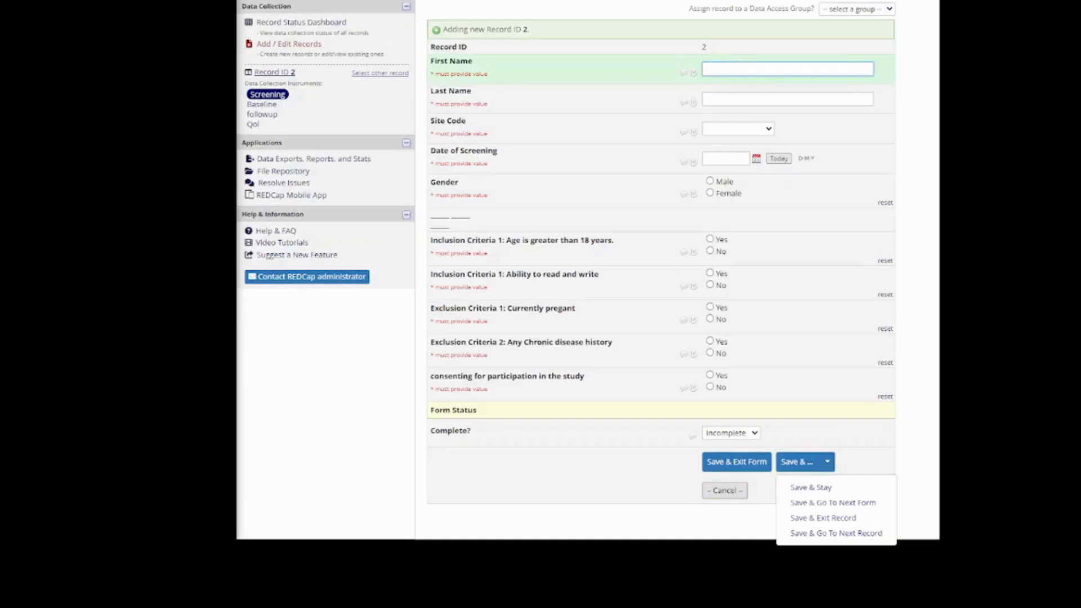
text(TEst)
key(Tab)
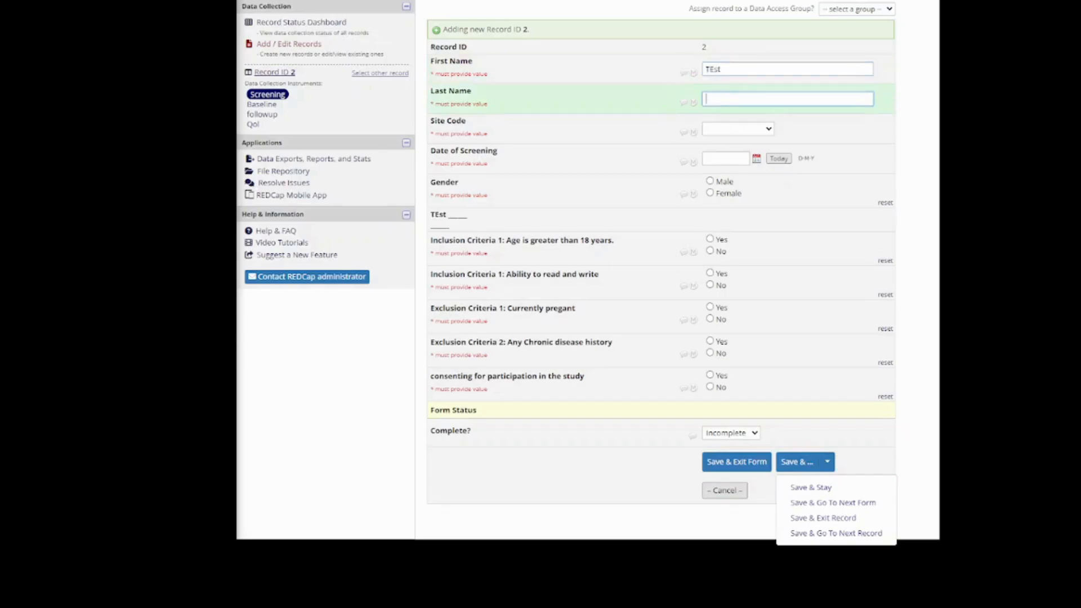
text(test)
key(Tab)
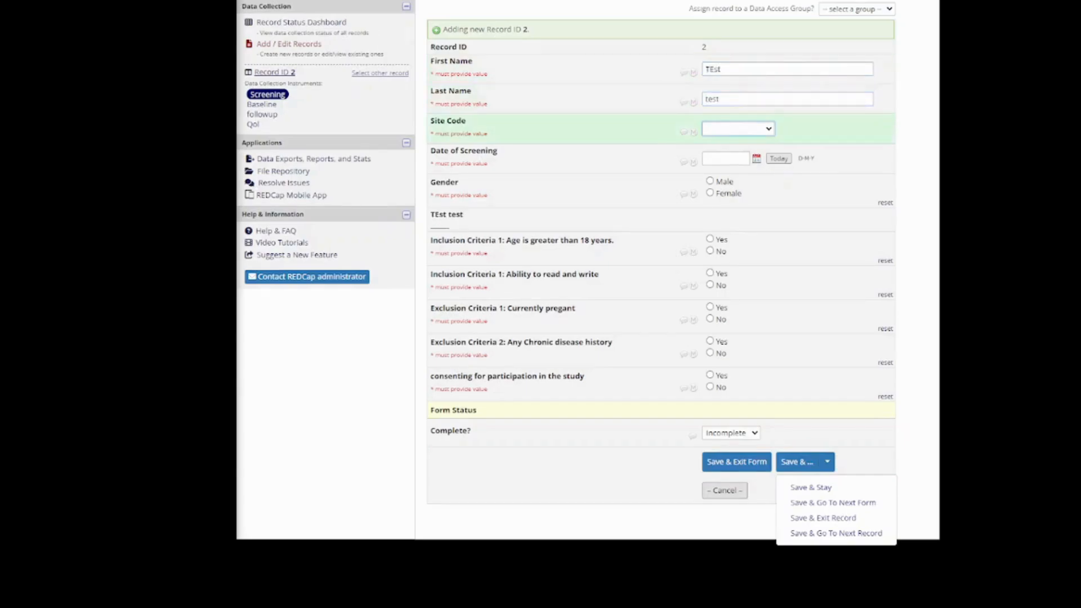
key(Down)
key(Tab)
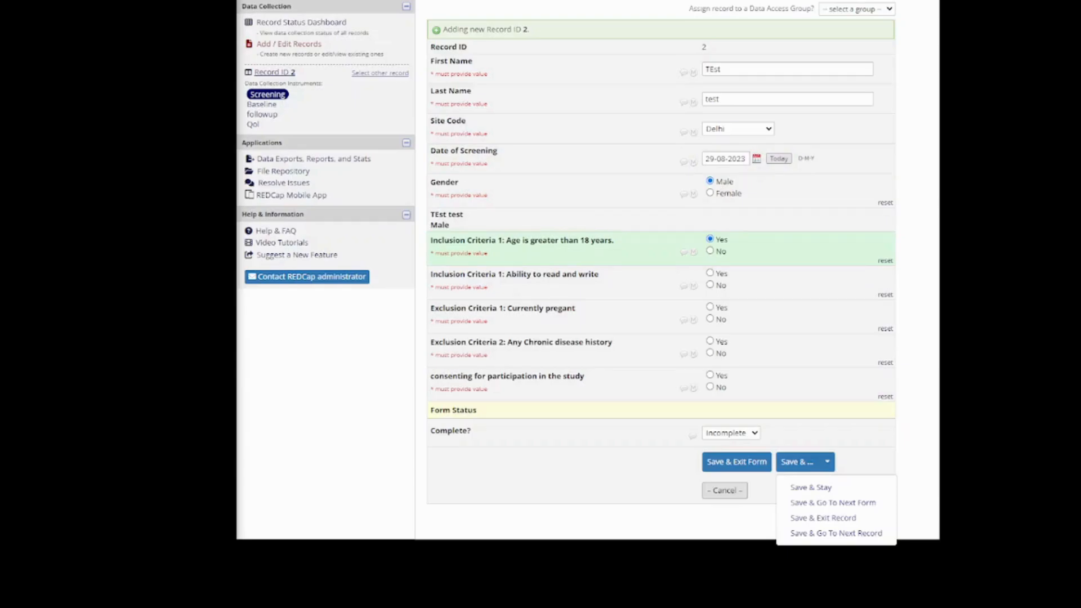
Answer Yes to ability to read and write, currently pregnant, chronic disease history and consenting for participation in the study
click(710, 285)
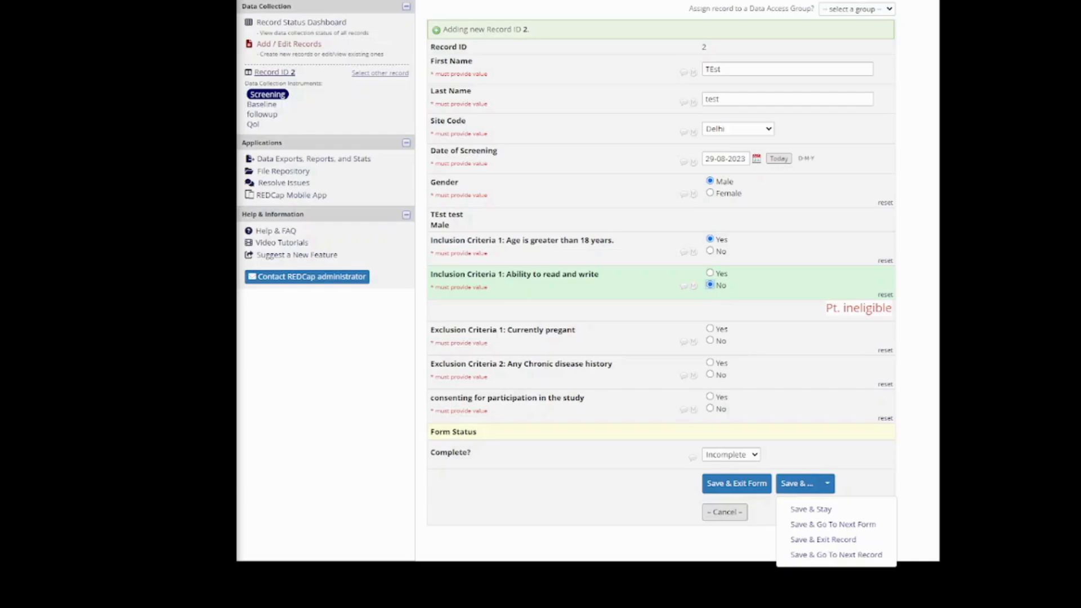
click(710, 273)
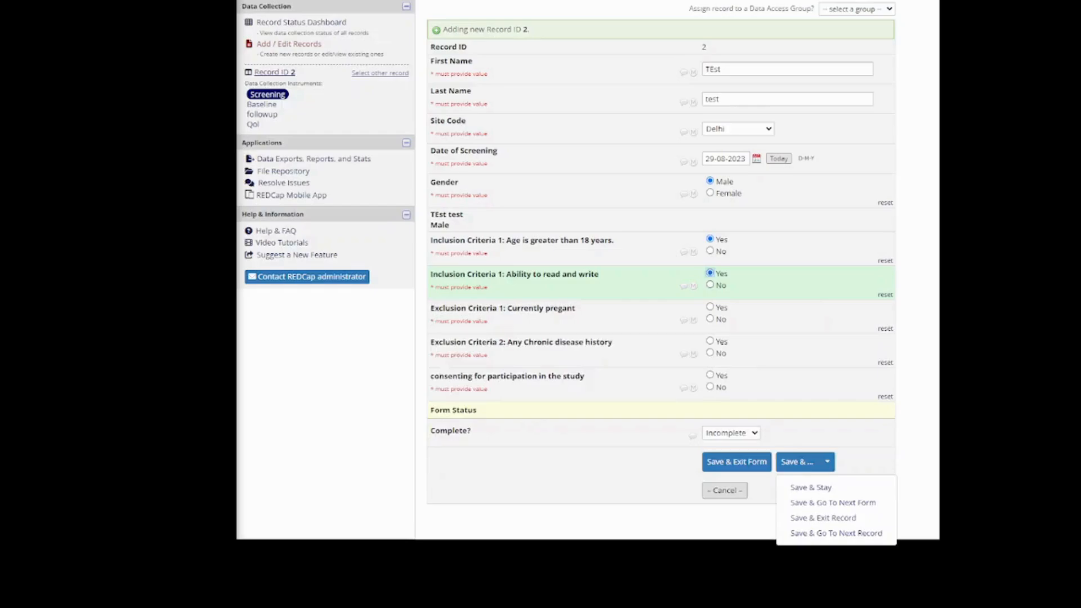
click(710, 307)
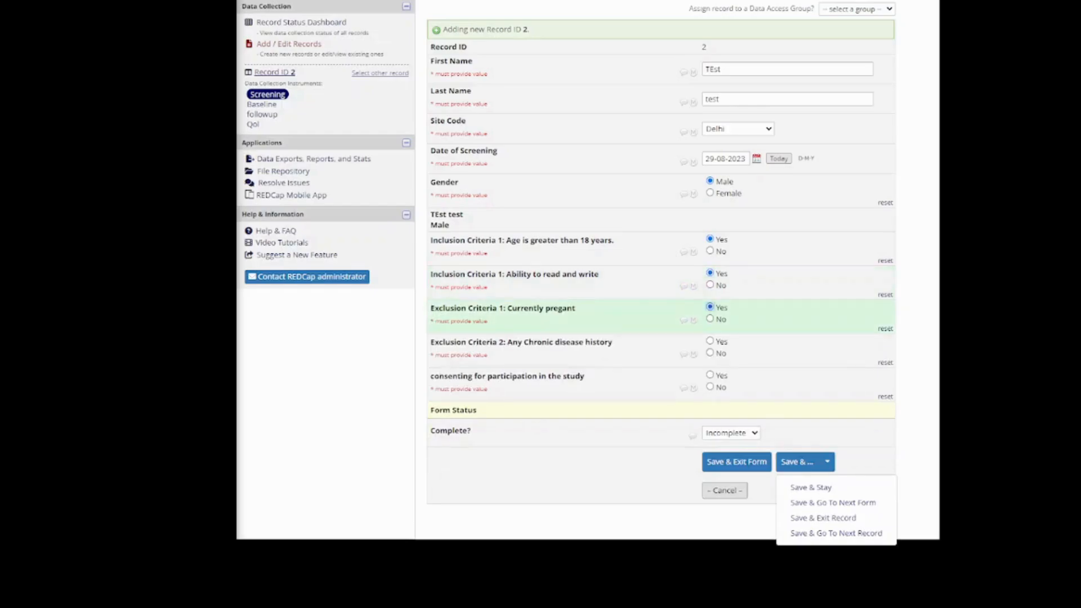
click(710, 340)
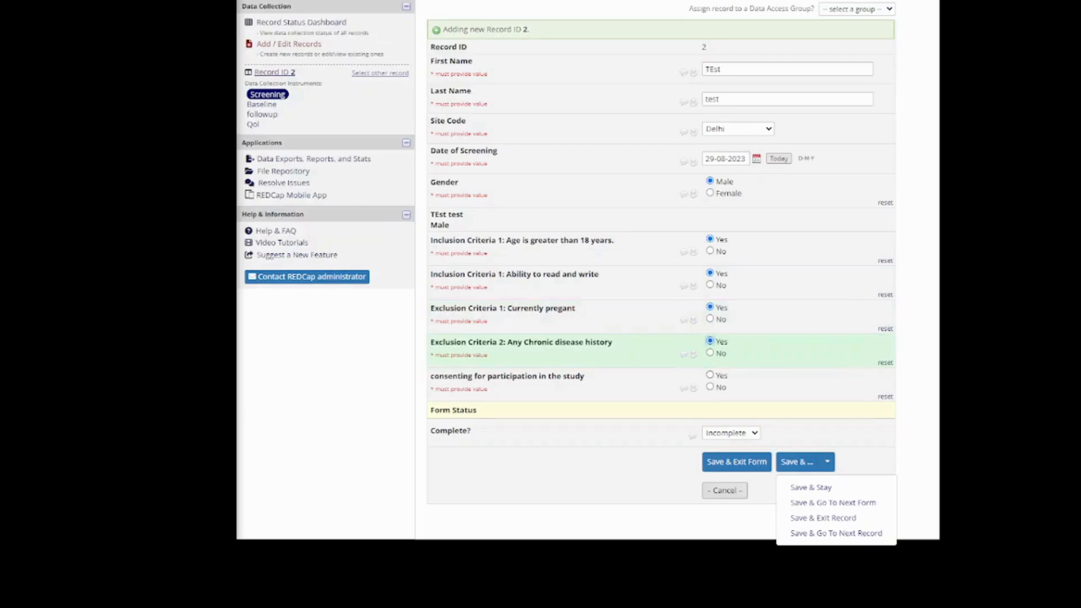
click(710, 374)
Mark the Screening form as Complete and save it, going on to the next form
click(730, 433)
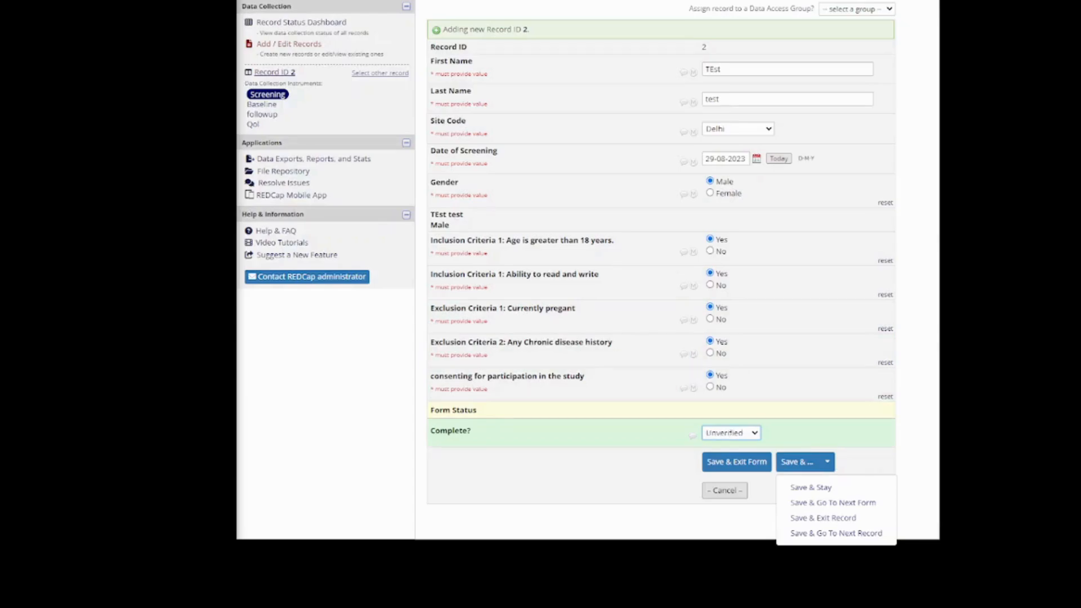
key(Down)
key(Down)
click(827, 462)
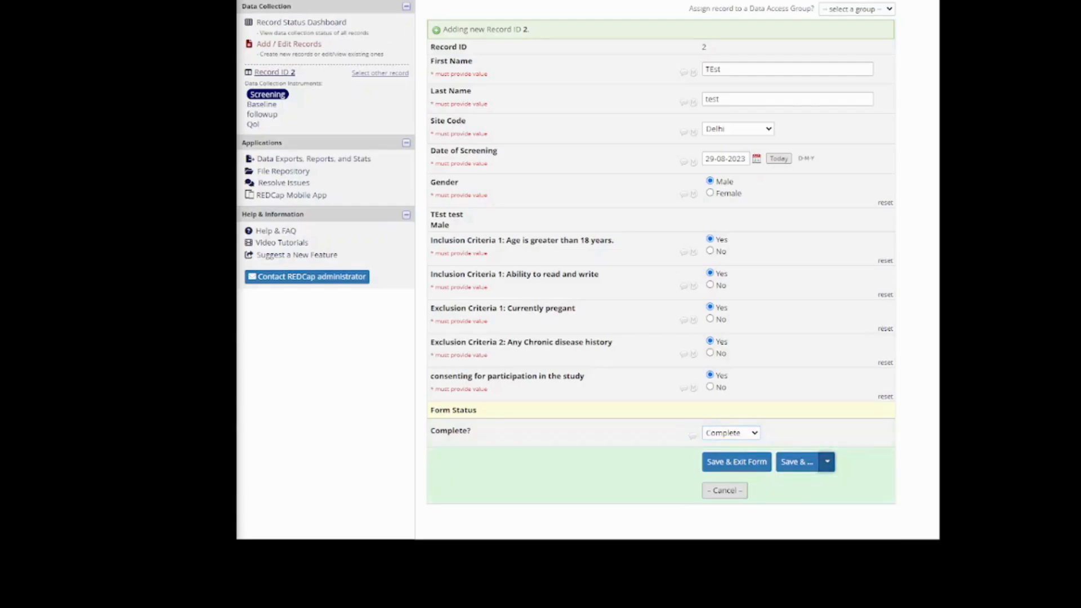
click(826, 461)
click(833, 502)
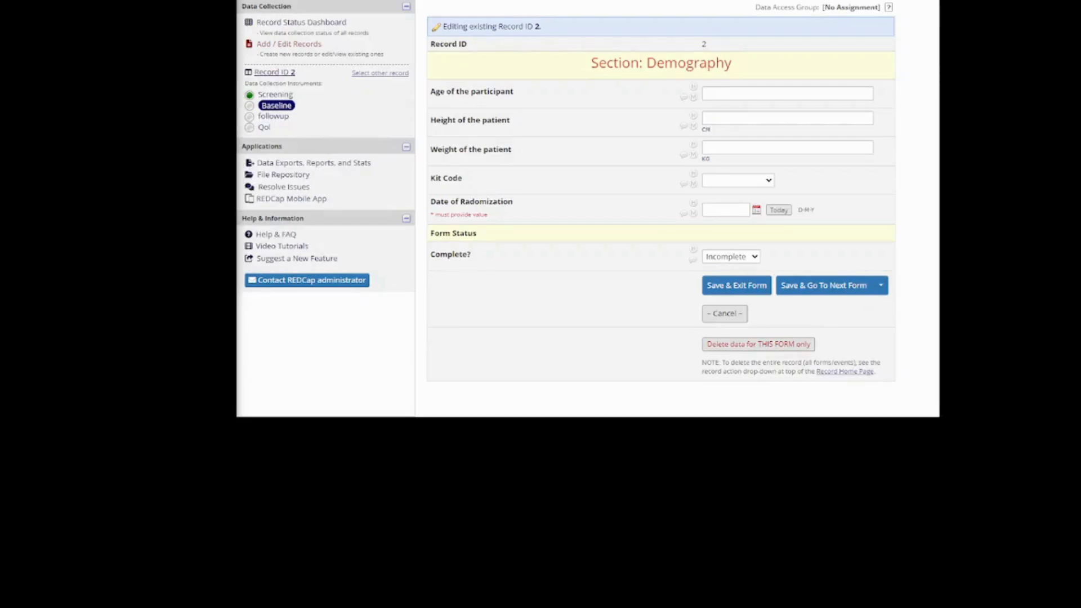
Test the age range check on the Baseline form with 454 and correct the participant's age to 45
text(454)
key(Tab)
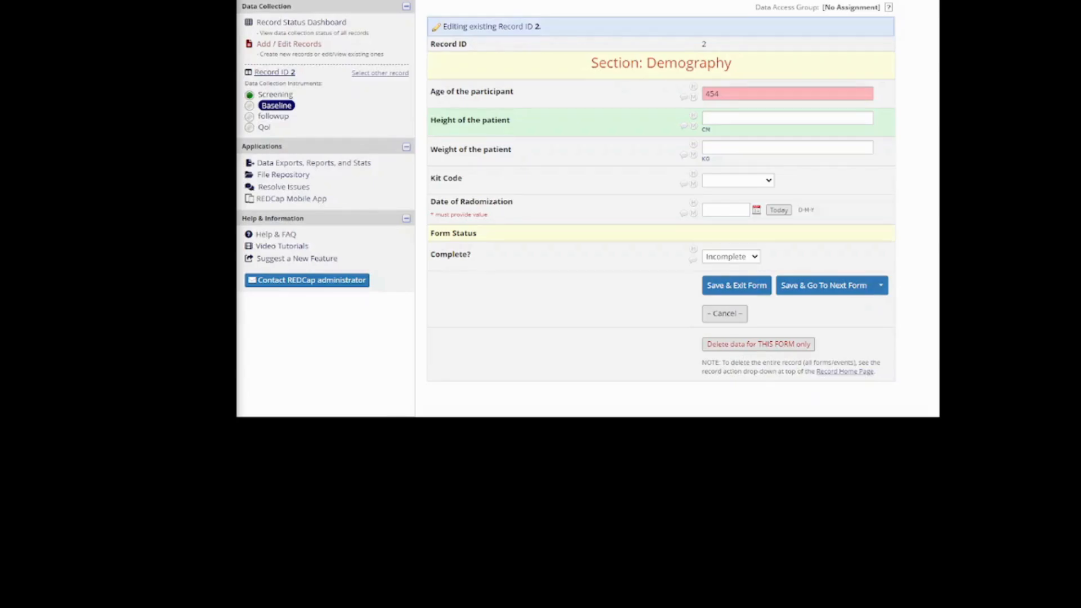
click(721, 93)
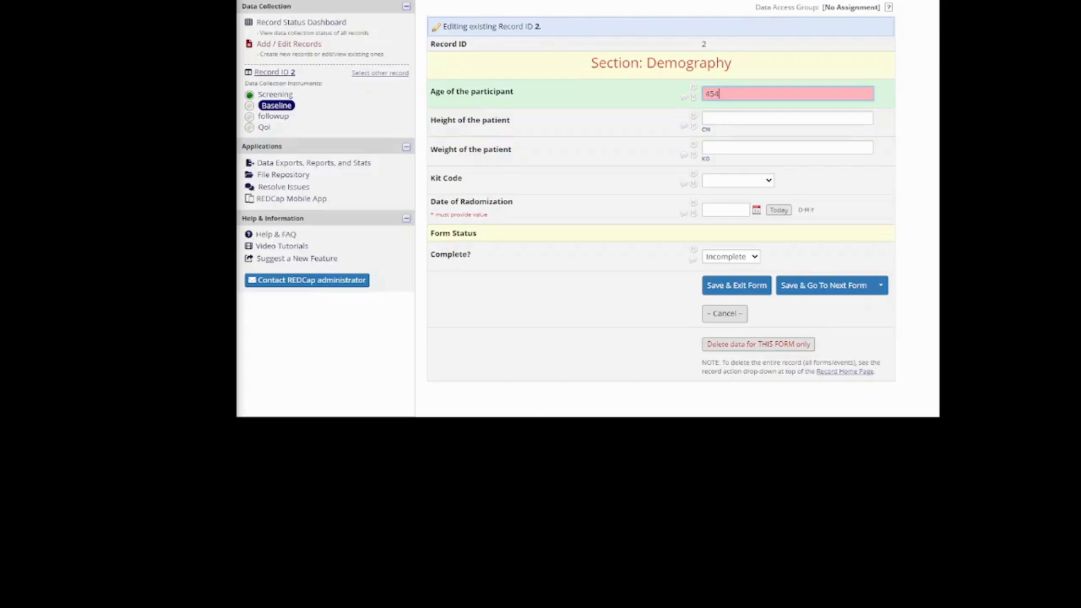
key(Tab)
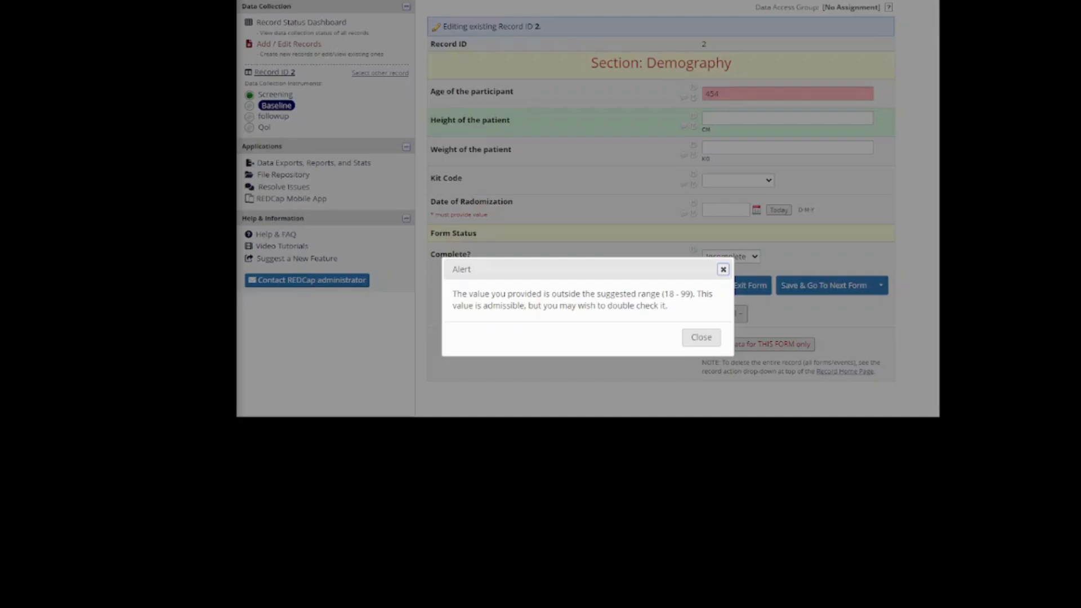
click(701, 338)
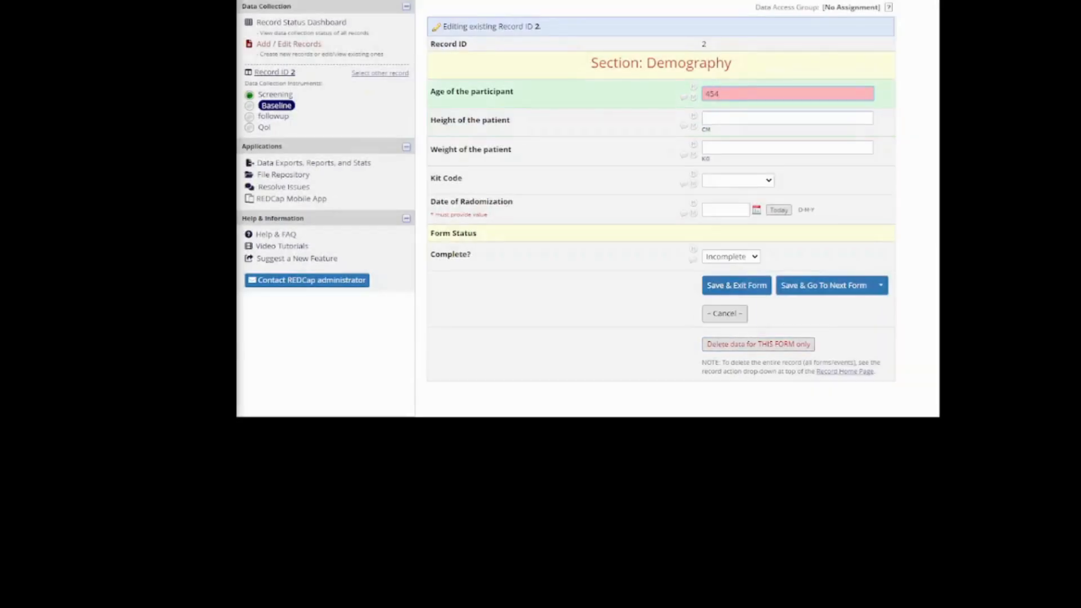
key(BackSpace)
click(787, 118)
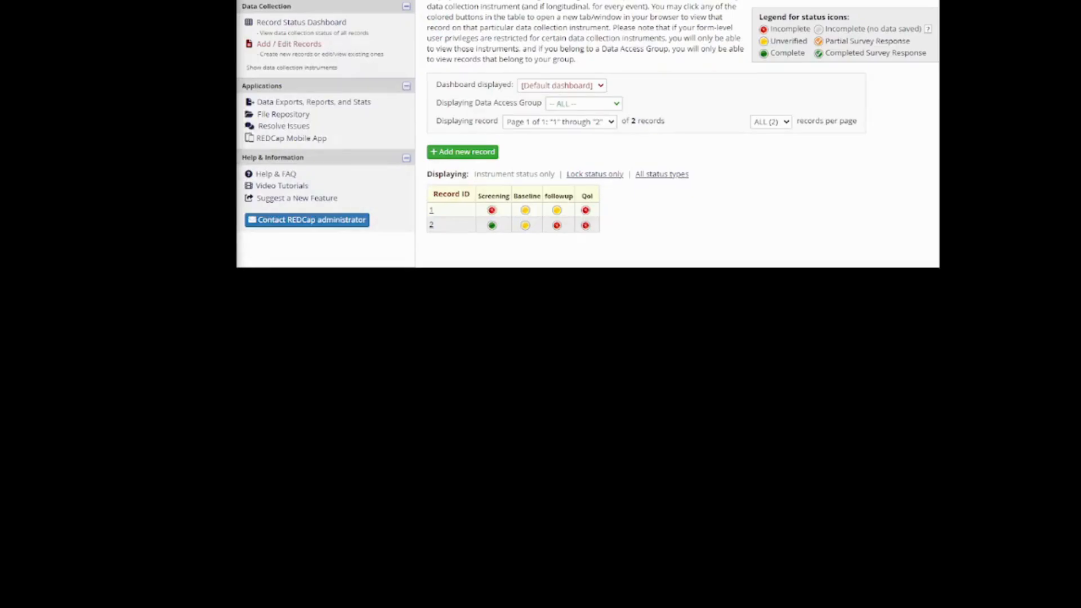
Open the Screening form of record 1 and view the data history of the First Name field
click(492, 225)
click(492, 210)
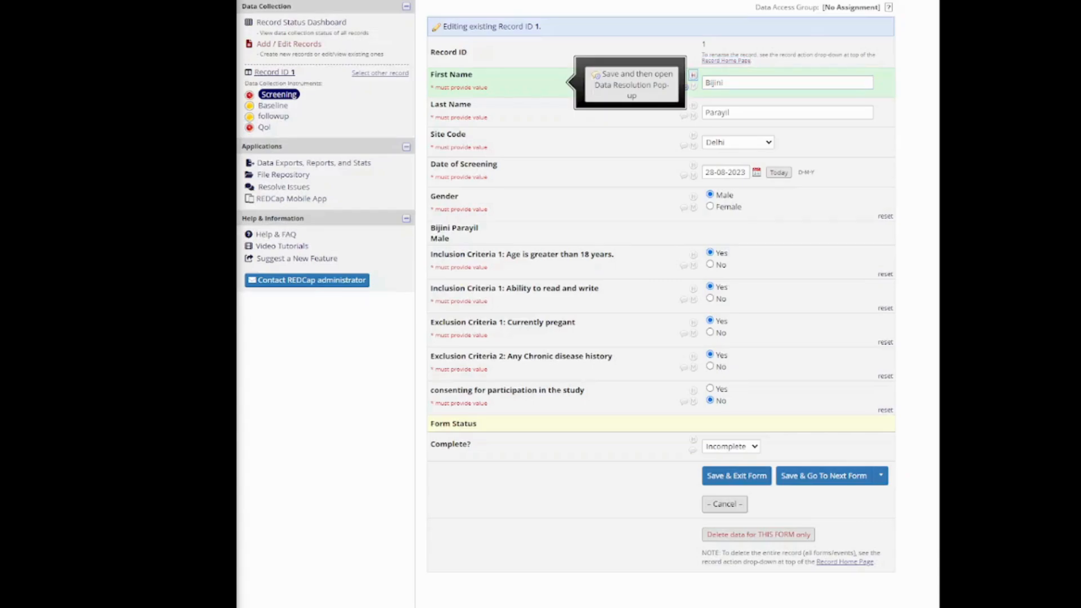
click(693, 75)
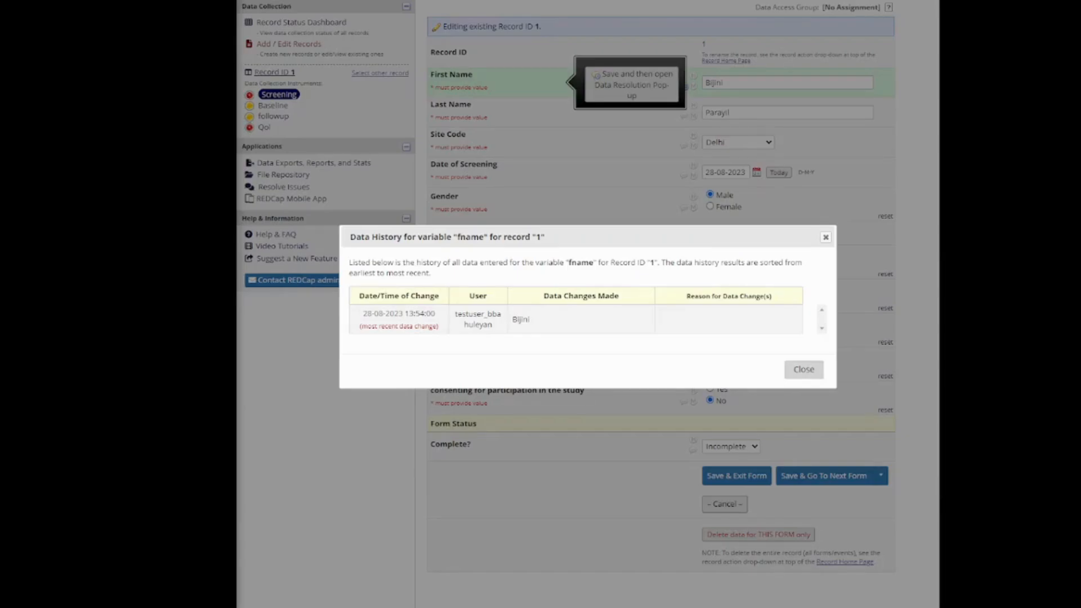
click(804, 369)
Replace the first name in record 1's Screening form with test
click(724, 83)
key(BackSpace)
key(BackSpace)
key(BackSpace)
key(BackSpace)
key(BackSpace)
key(BackSpace)
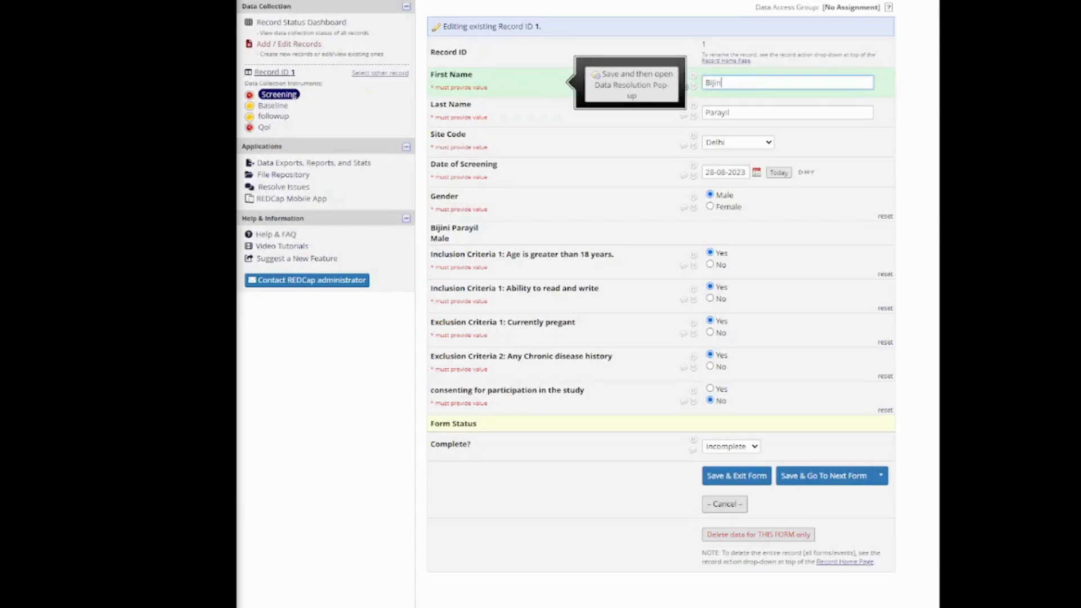
text(test)
Save the form while staying on it, giving test as the reason for changes, and review the First Name field's data history
click(881, 476)
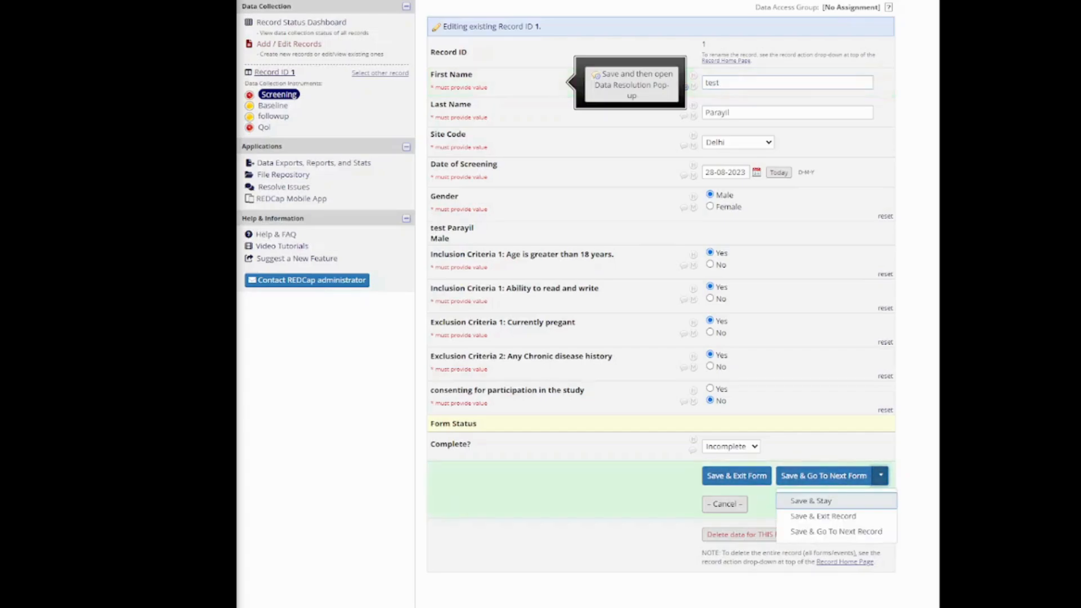
click(828, 503)
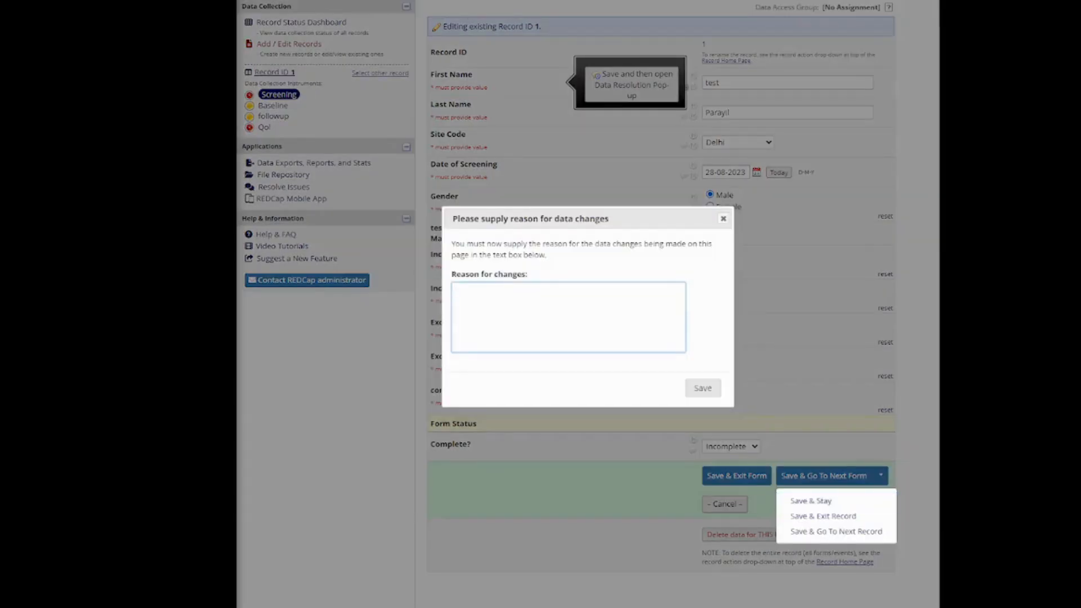
text(test)
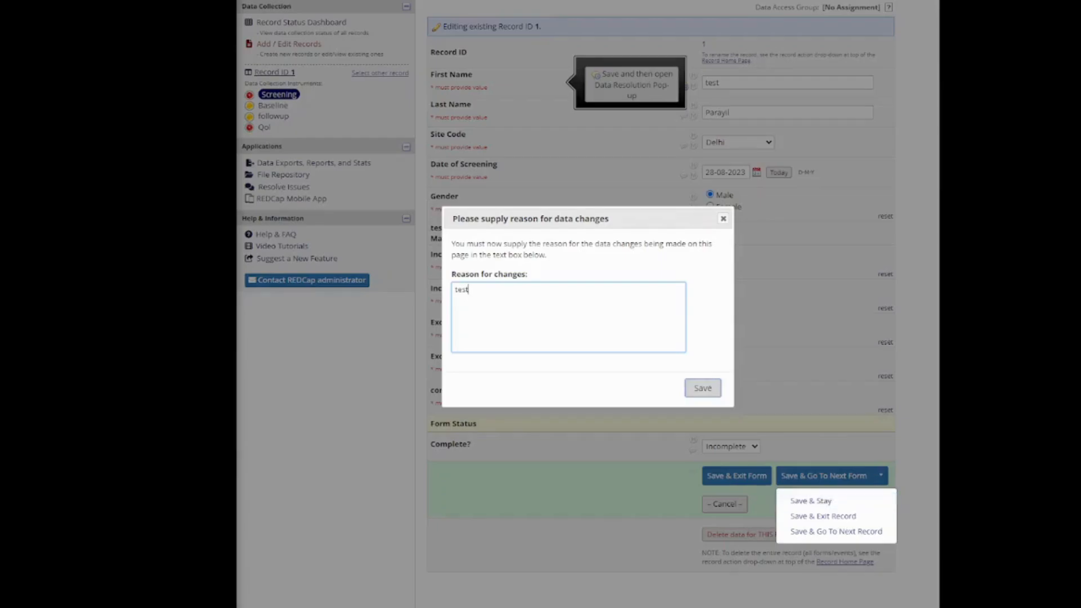
click(703, 387)
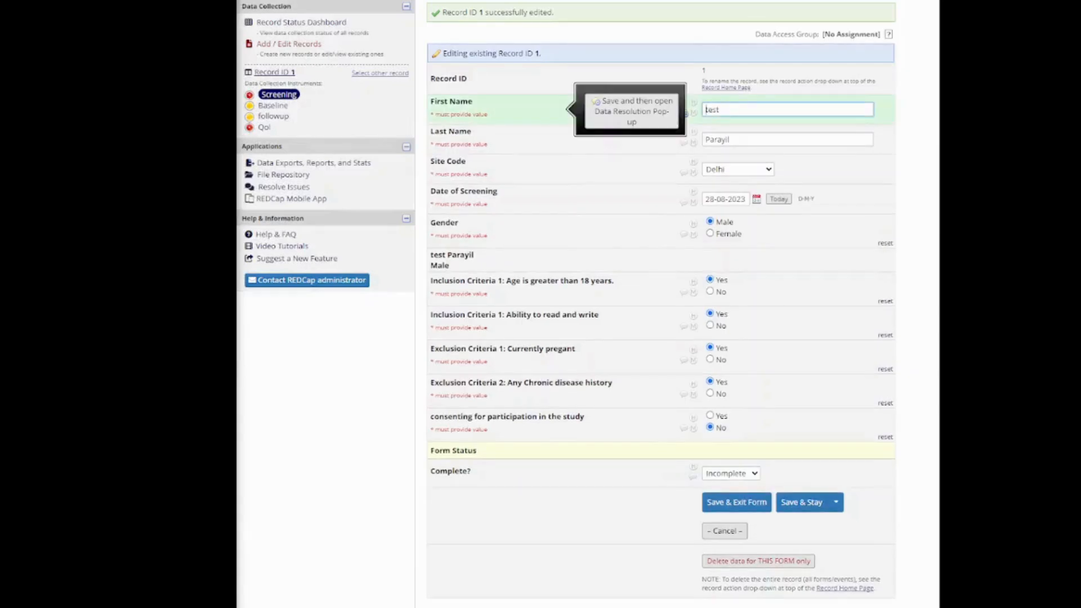
click(693, 102)
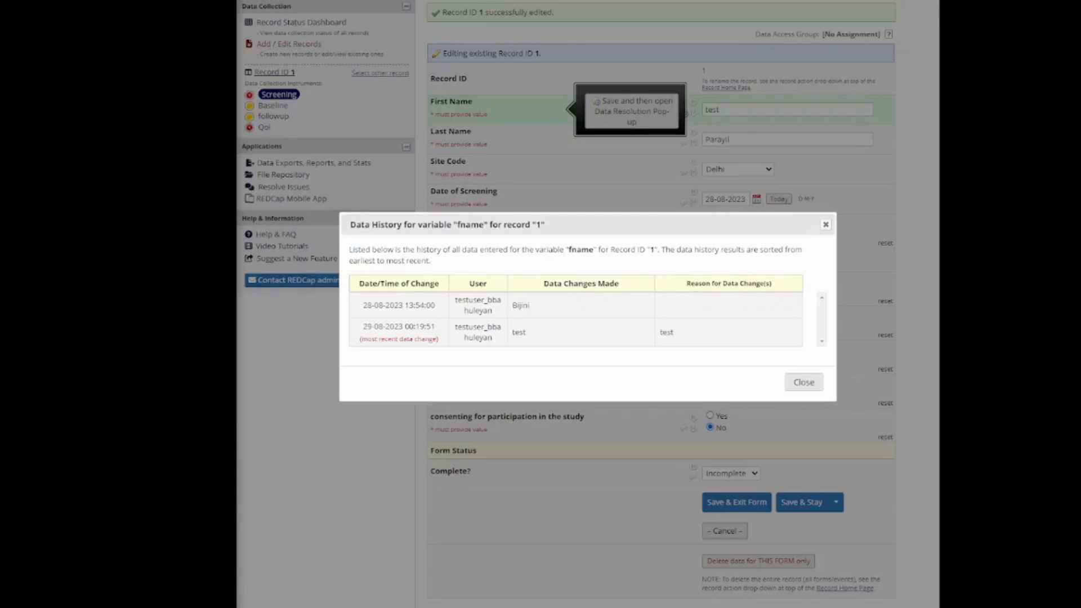
click(804, 382)
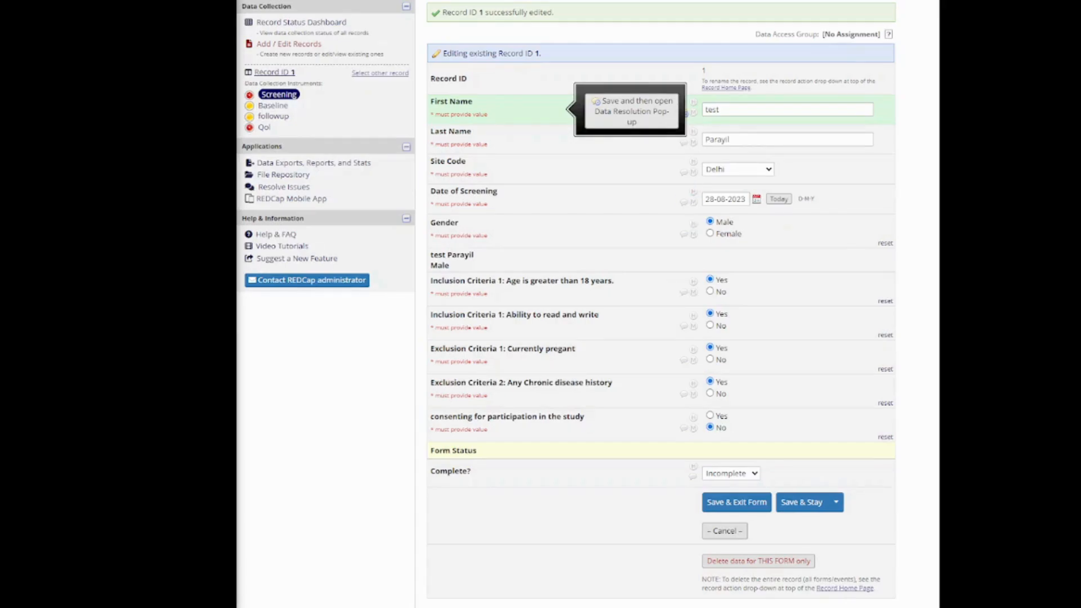
Mark the Site Code field as Missing (99) and save the form with the reason "Value is missing"
click(693, 173)
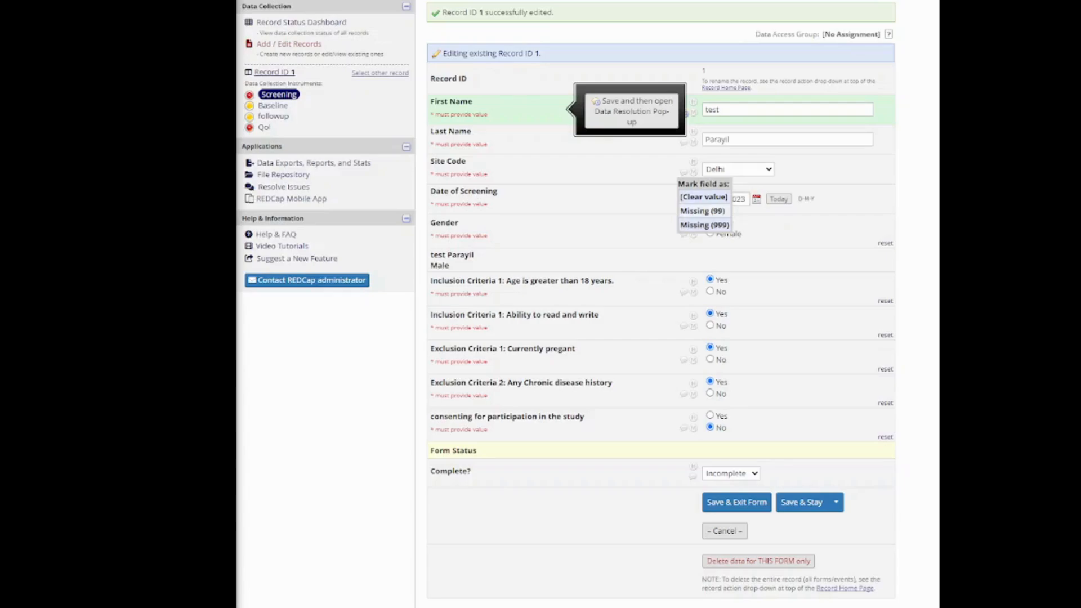
click(702, 211)
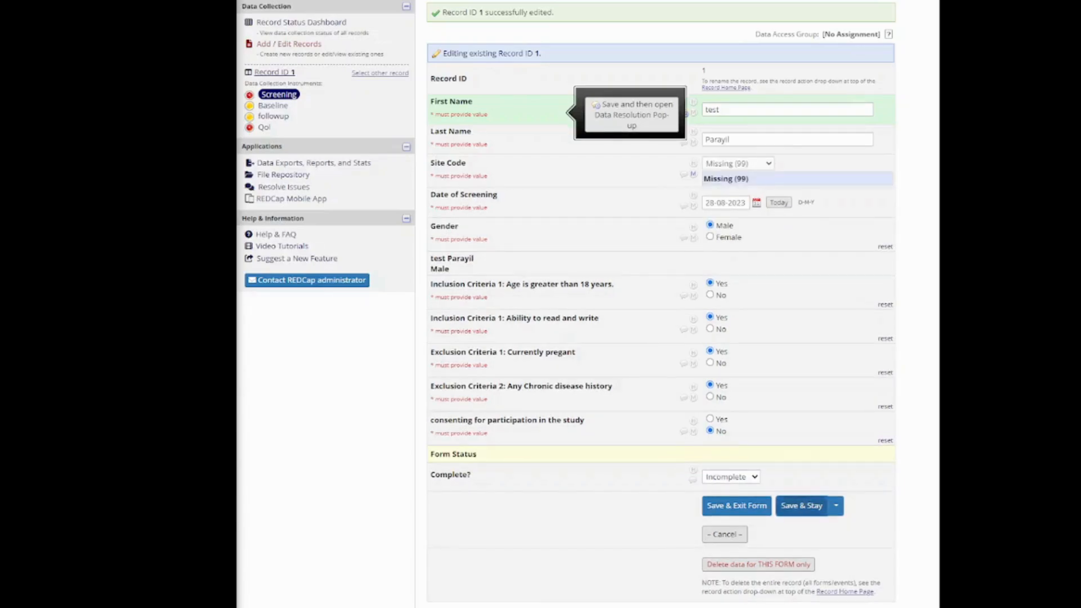
click(801, 505)
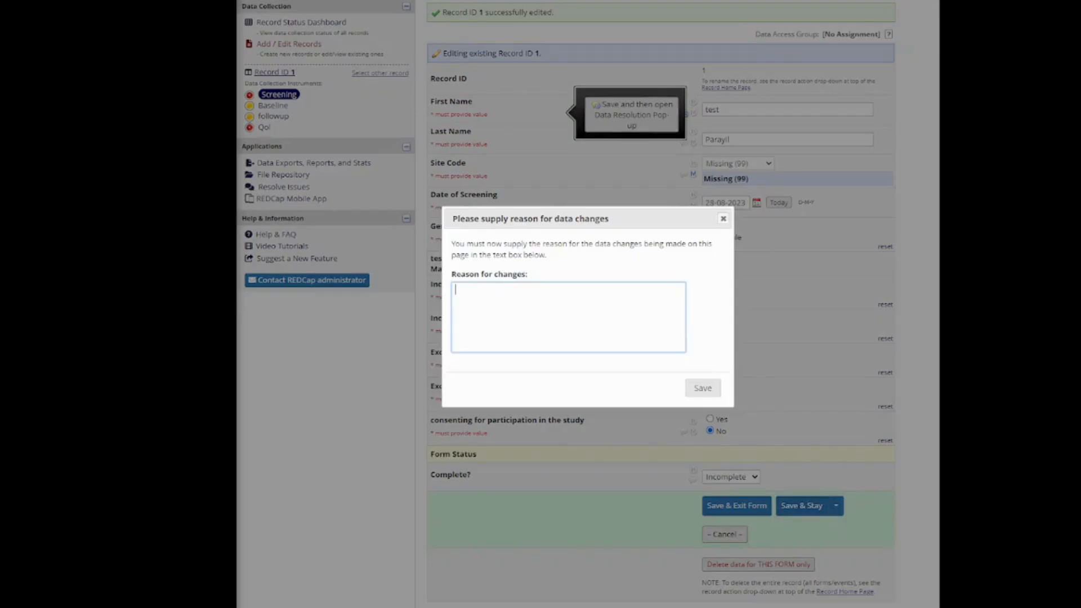
text(Value is missing)
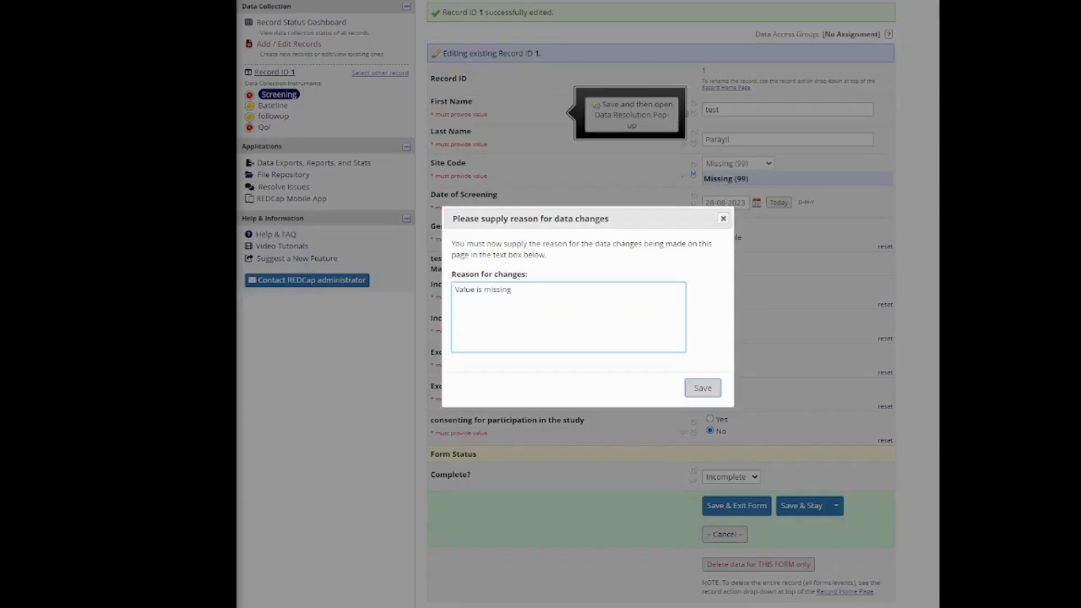
click(702, 388)
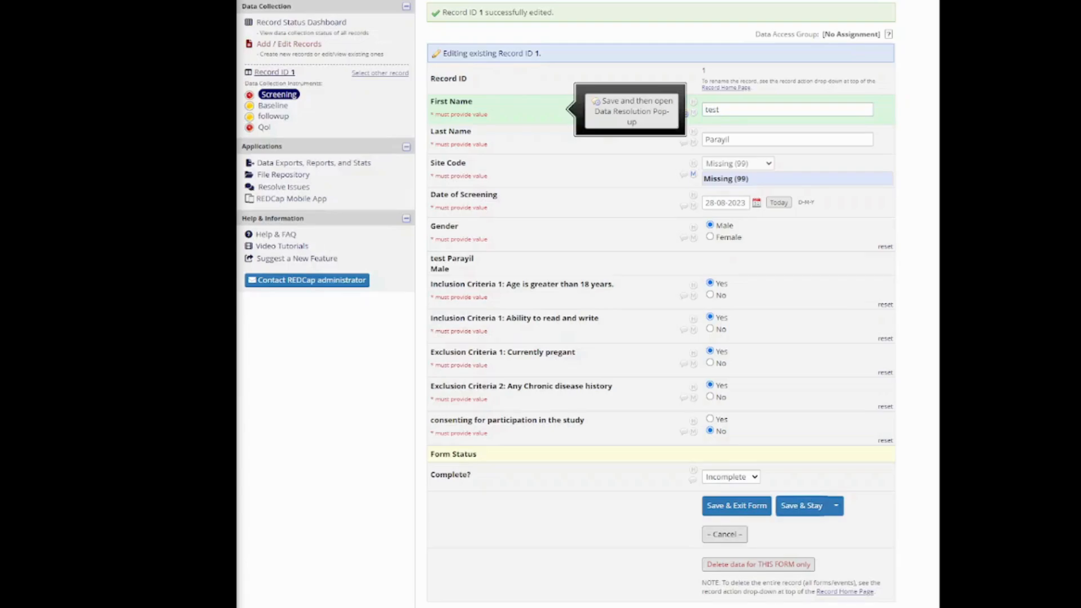
Export all records and fields as CSV / Microsoft Excel (raw data) and download the file
click(314, 163)
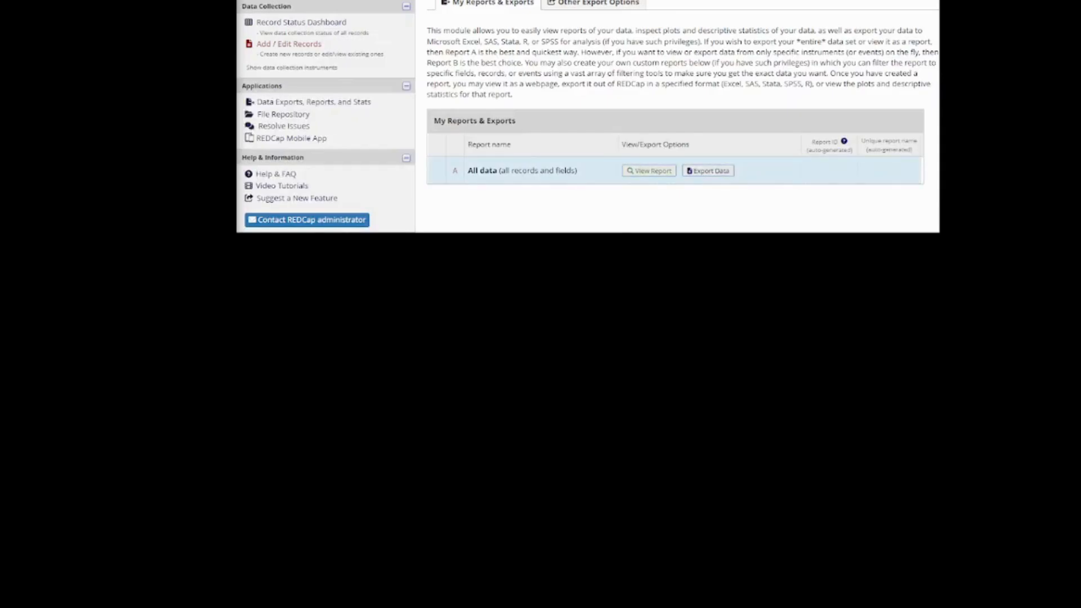
click(708, 170)
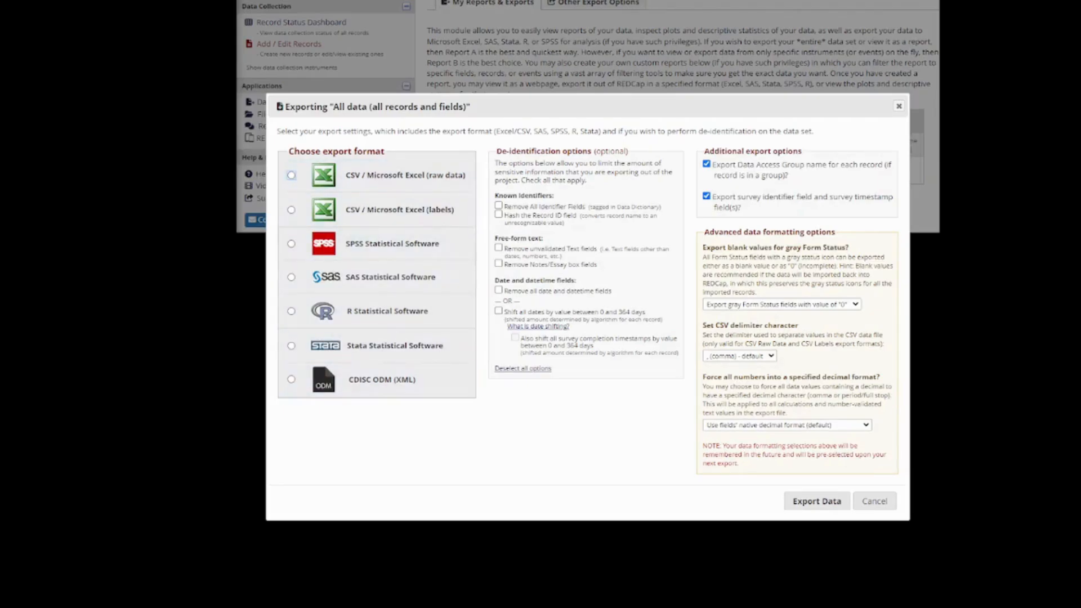
click(291, 175)
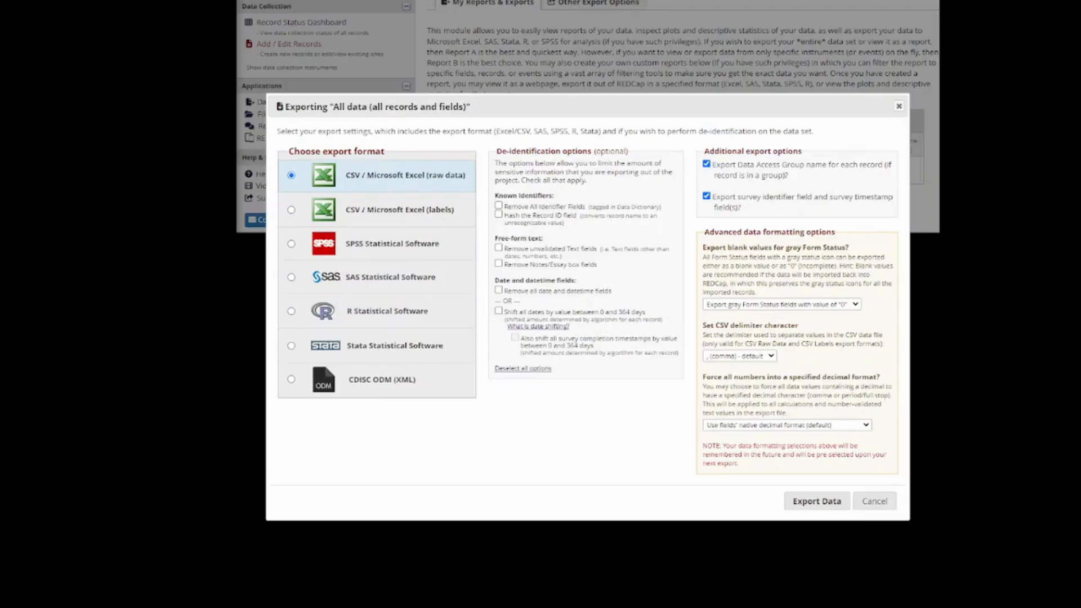
click(539, 326)
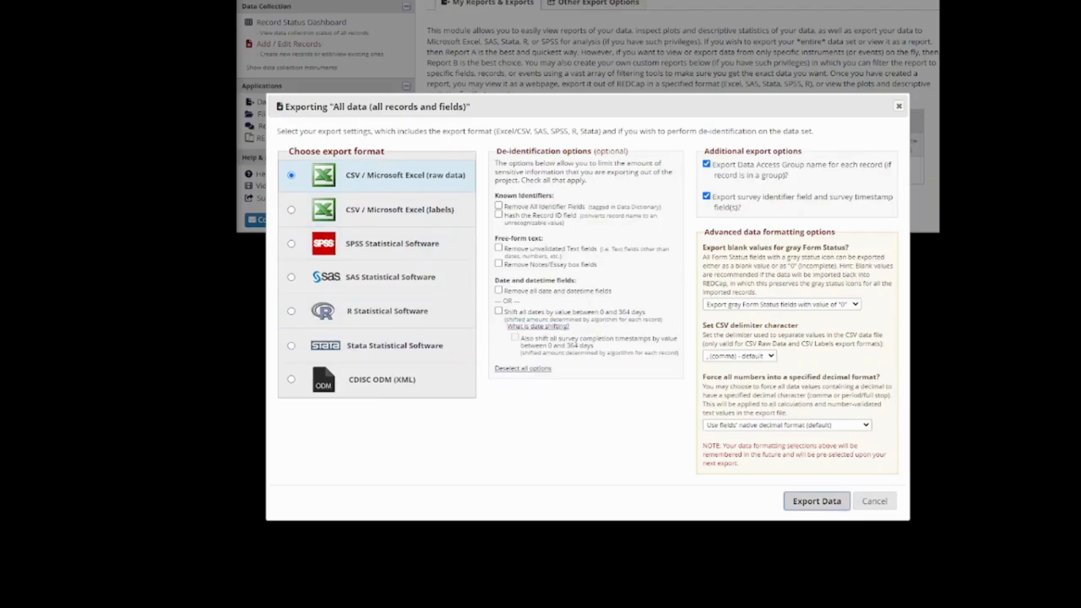
click(817, 501)
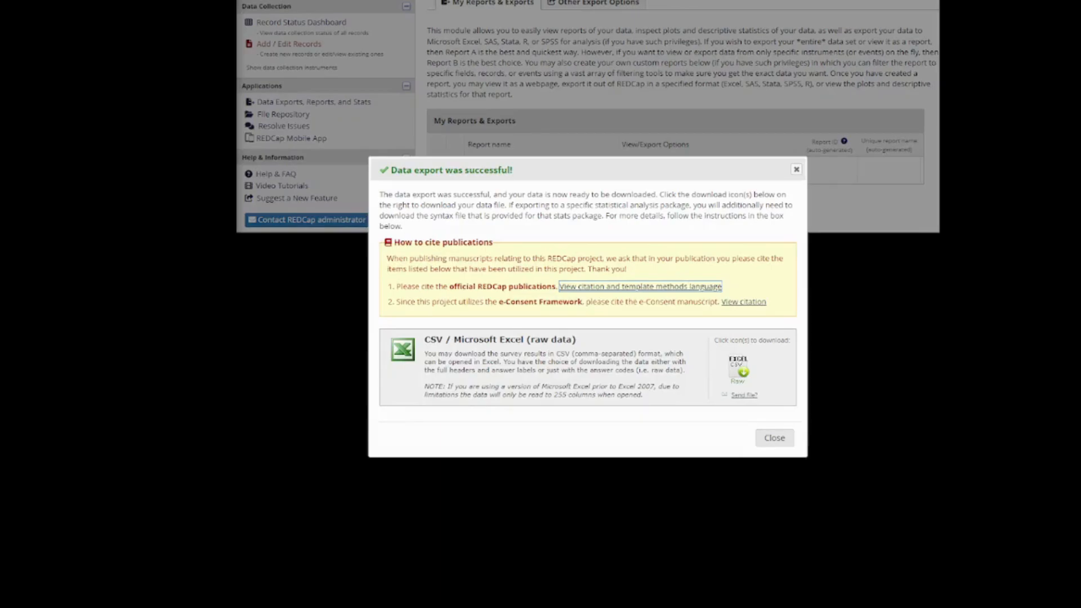
click(738, 368)
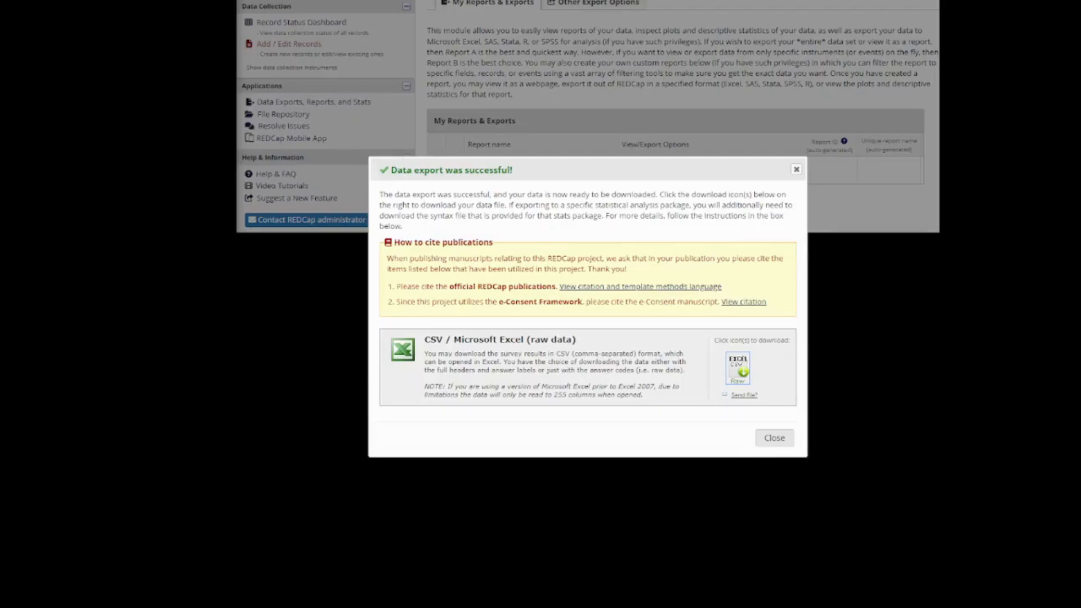
click(774, 438)
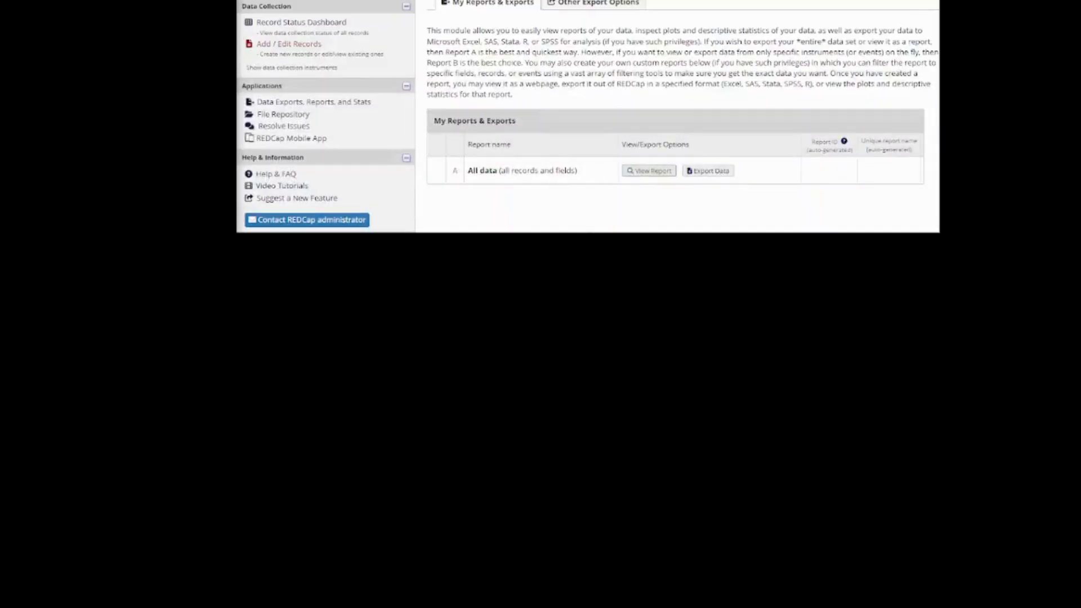
View the project's File Repository and open the REDCap Mobile App page
click(283, 114)
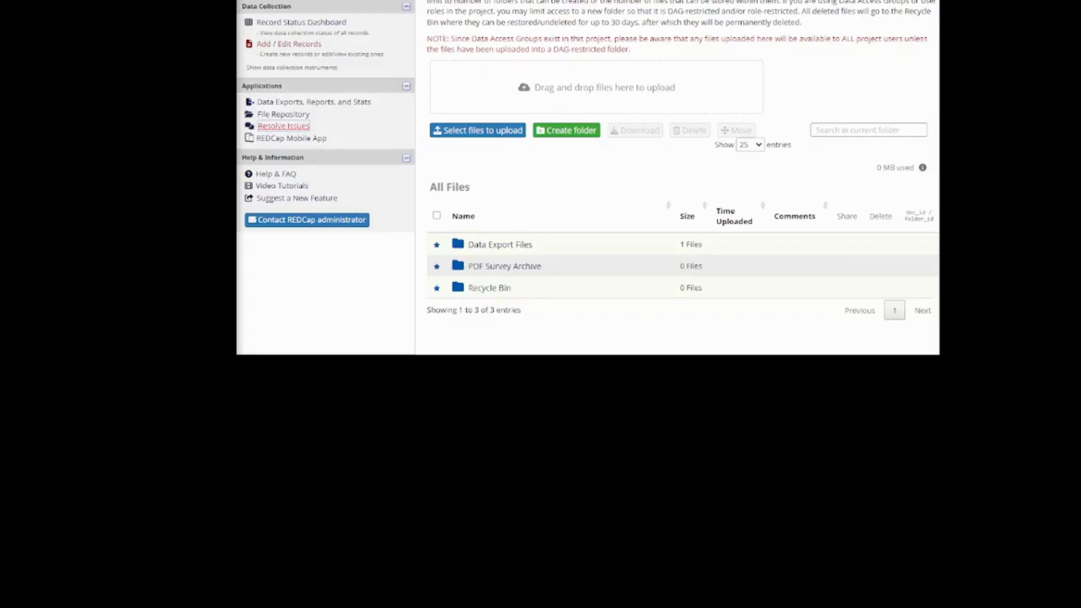
key(Tab)
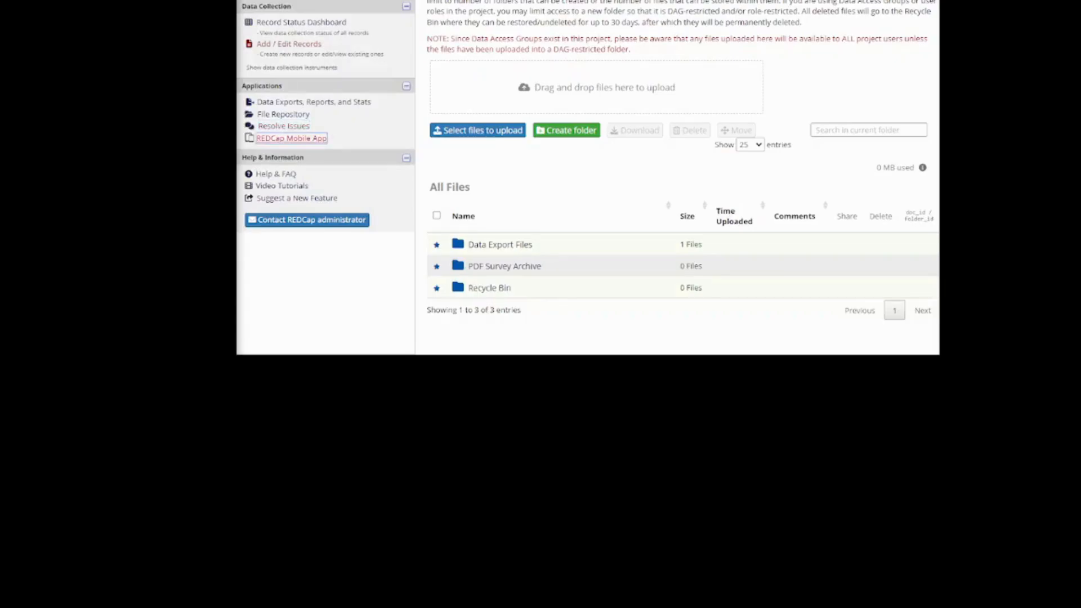
key(Return)
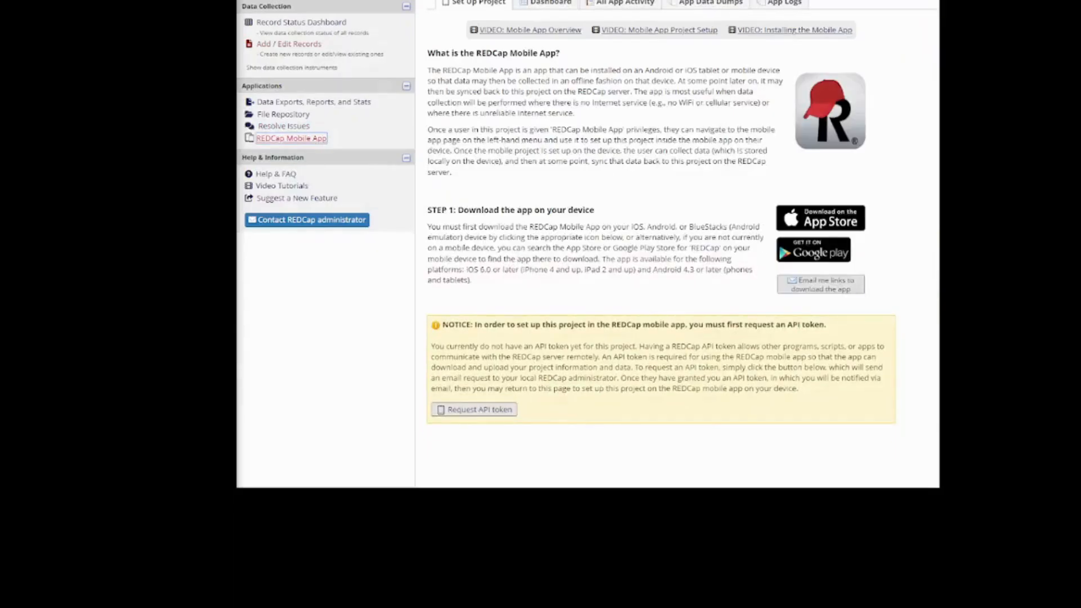
Look through the mobile app's Dashboard and All App Activity pages and return to Set Up Project
key(Tab)
key(Tab)
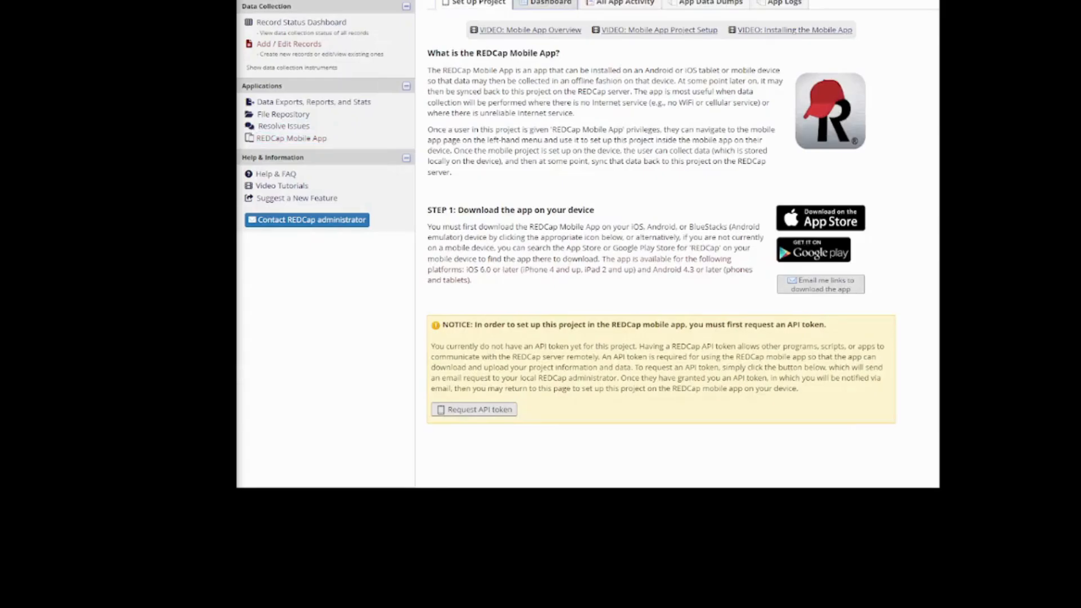
key(Return)
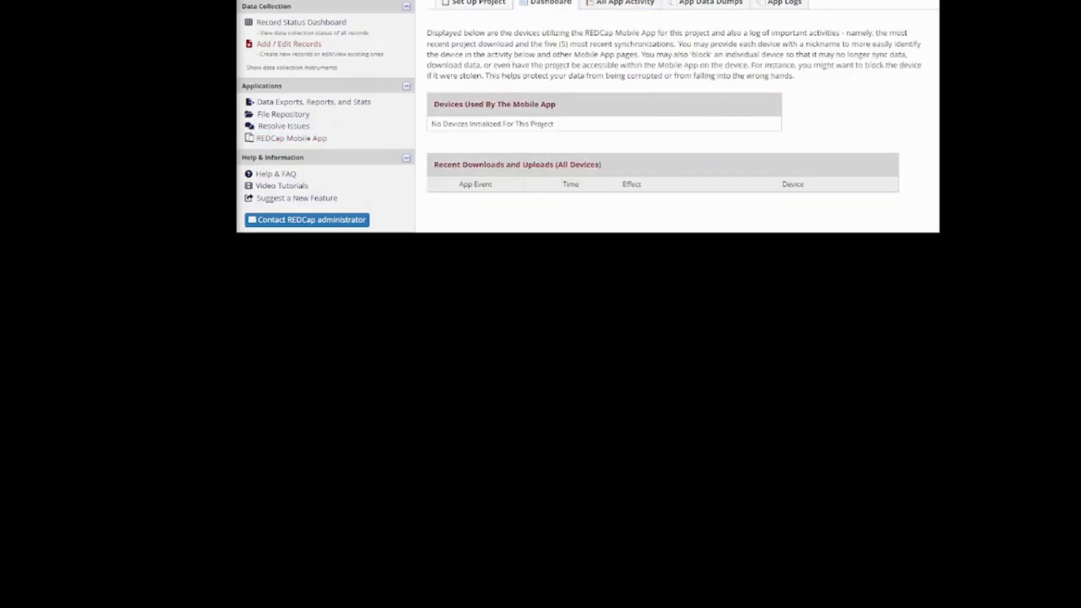
key(Tab)
key(Return)
key(Tab)
key(Tab)
key(Tab)
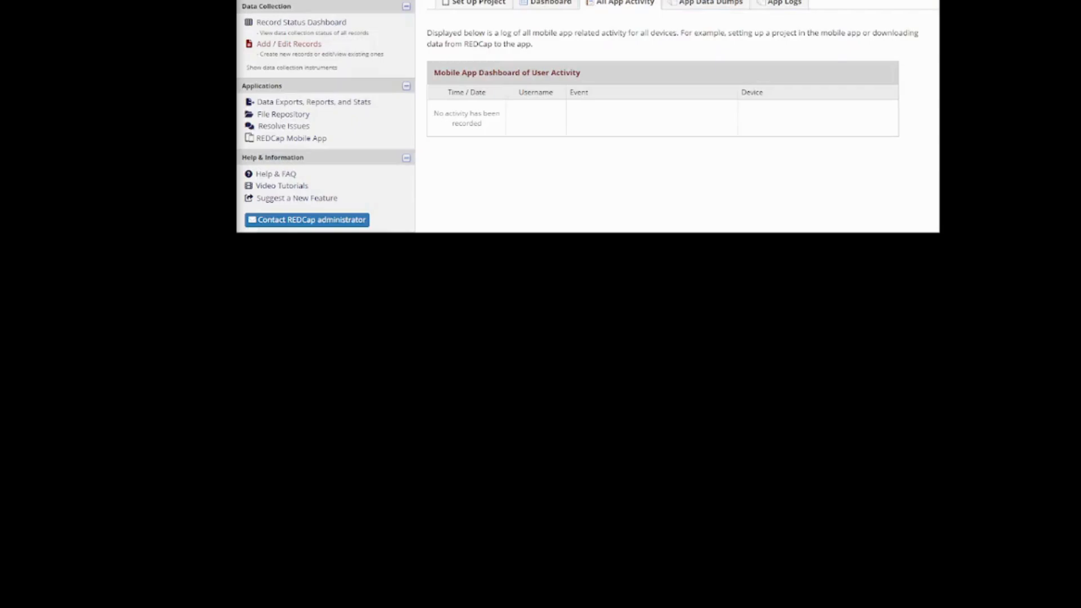
key(Tab)
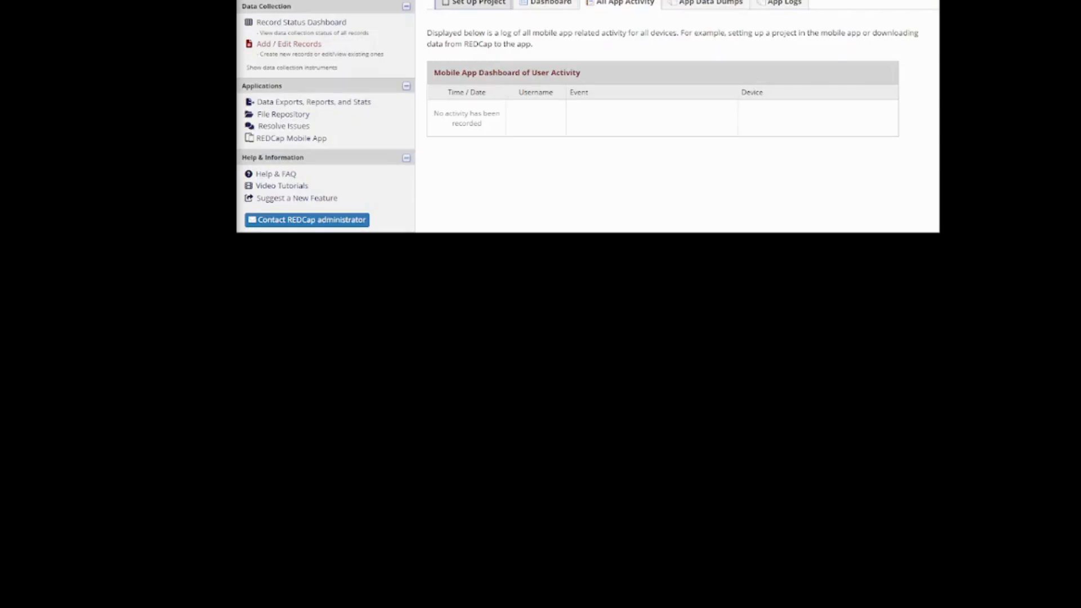
key(Return)
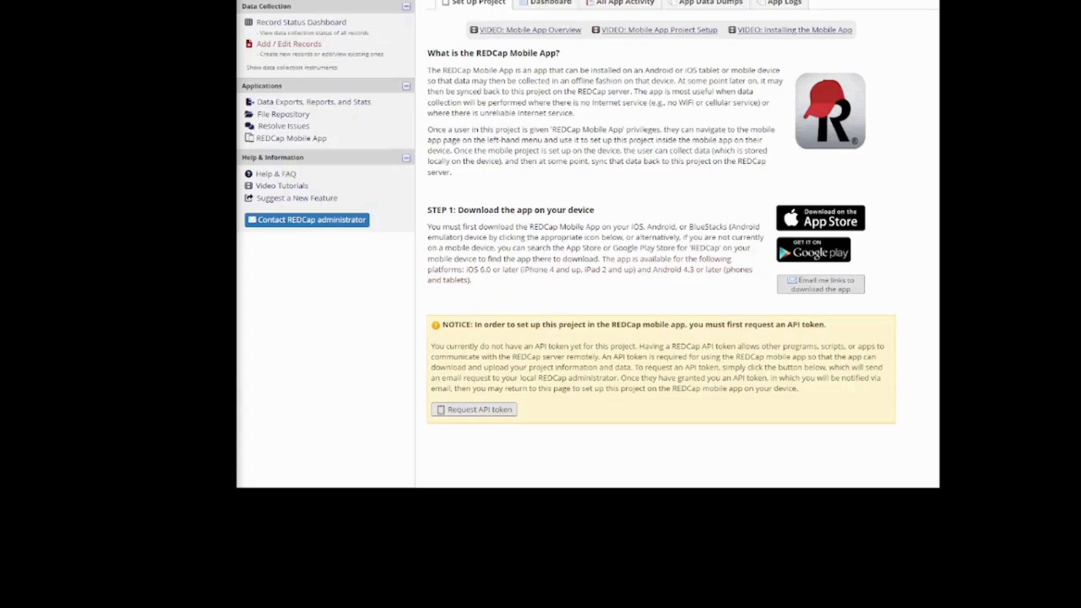
Consult Help & FAQ and expand the list of Video Tutorials
click(276, 174)
click(282, 186)
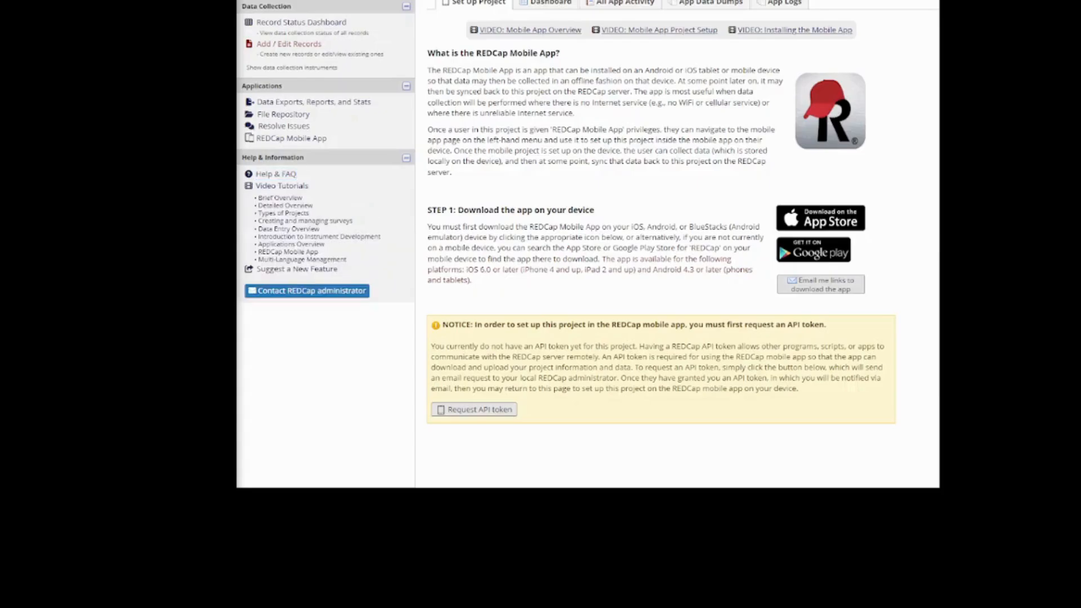